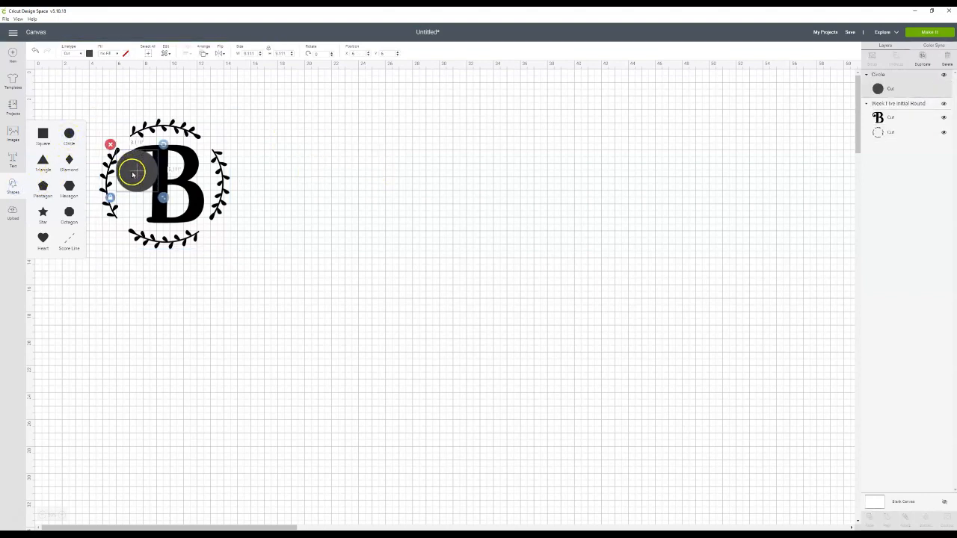
- Place the new circle beside the monogram, enlarge it to about 21 in across and recolour it light orange
{"action": "left_click_drag", "start_coordinate": [154, 172], "coordinate": [257, 154]}
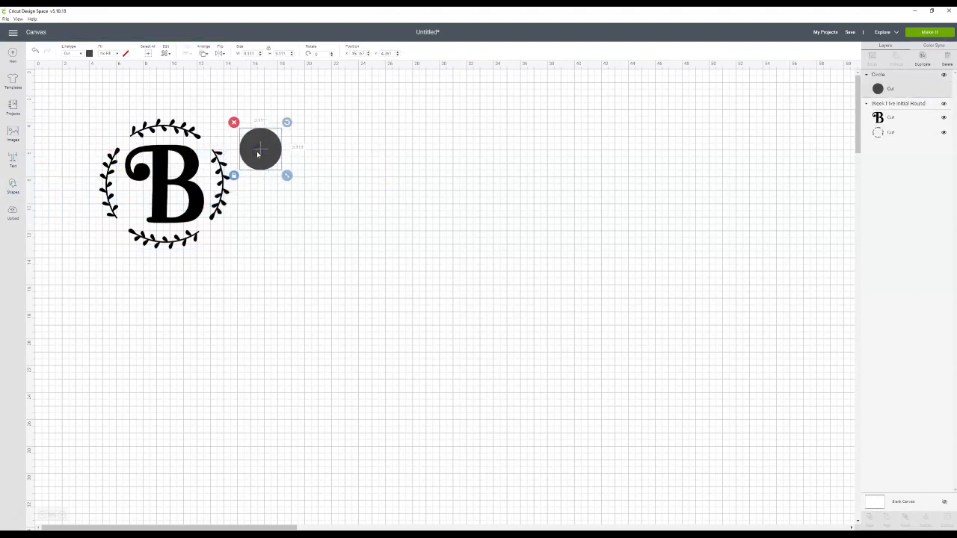
{"action": "left_click_drag", "start_coordinate": [288, 175], "coordinate": [528, 439]}
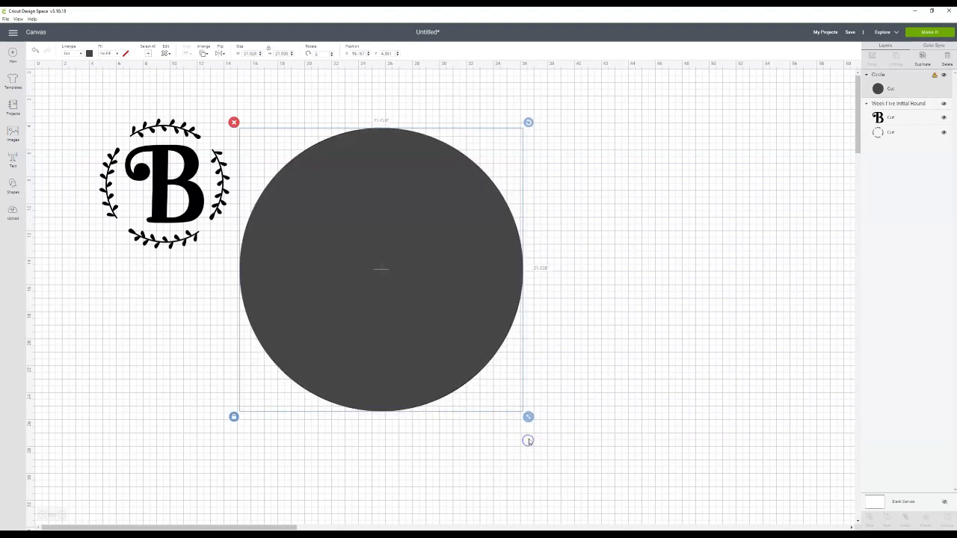
{"action": "left_click", "coordinate": [89, 53]}
{"action": "left_click", "coordinate": [153, 95]}
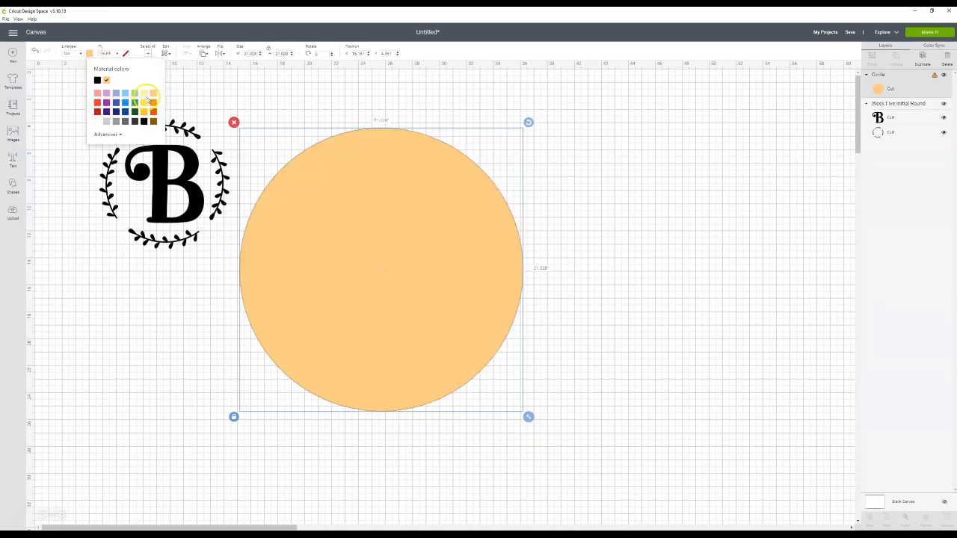
{"action": "left_click", "coordinate": [621, 154]}
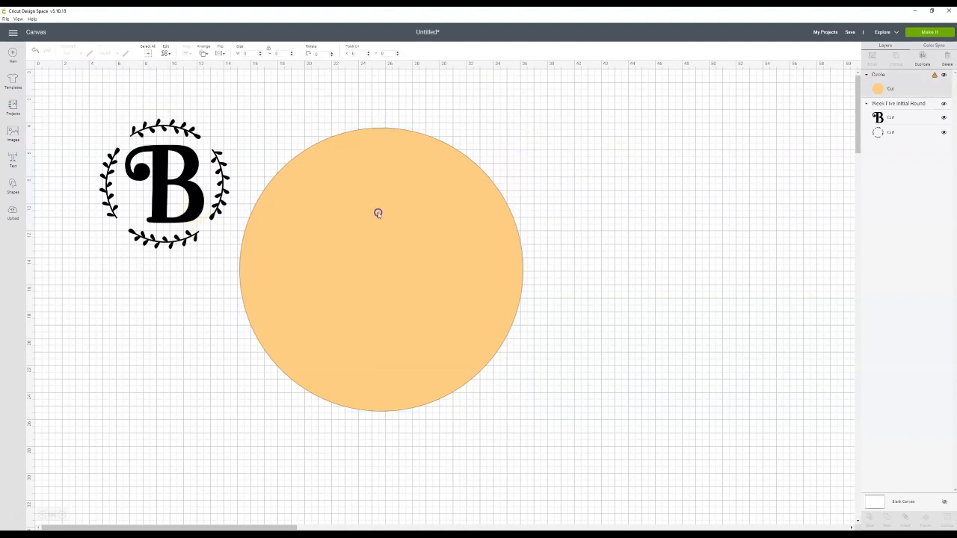
- Move the B monogram over the light orange circle and send the circle to the back
{"action": "left_click_drag", "start_coordinate": [376, 212], "coordinate": [372, 196]}
{"action": "left_click_drag", "start_coordinate": [179, 190], "coordinate": [359, 216]}
{"action": "right_click", "coordinate": [355, 195]}
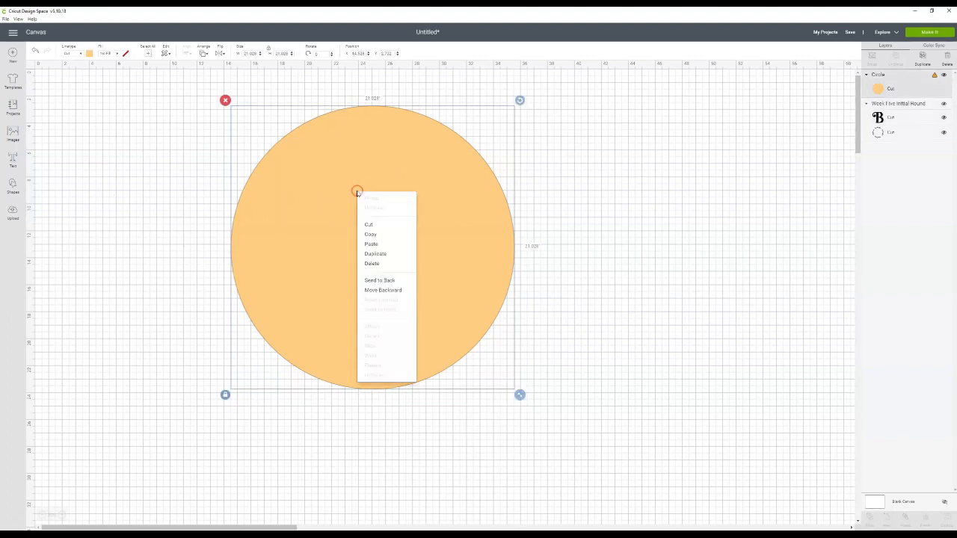
{"action": "left_click", "coordinate": [397, 281]}
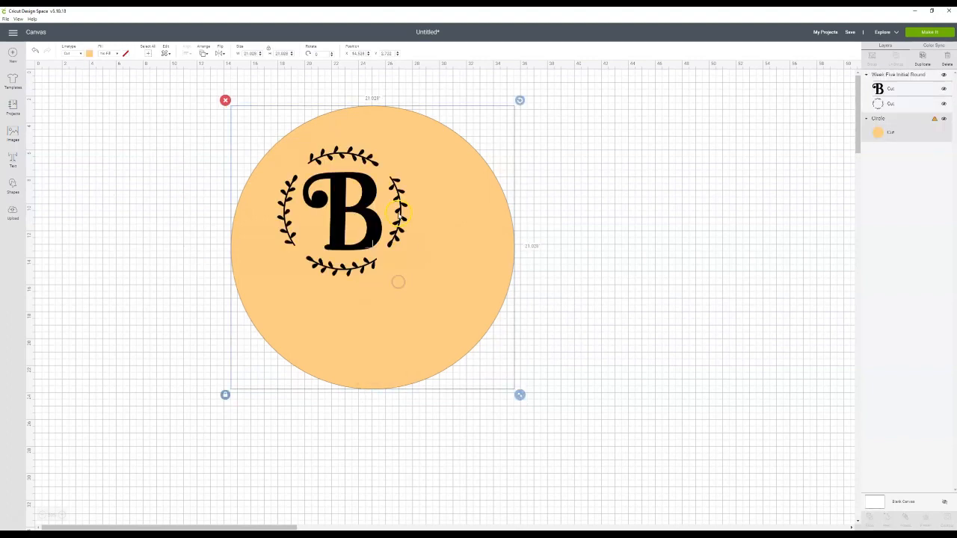
- Enlarge the B monogram proportionally to about 19.2 in and position it in the middle of the orange circle
{"action": "left_click", "coordinate": [371, 219]}
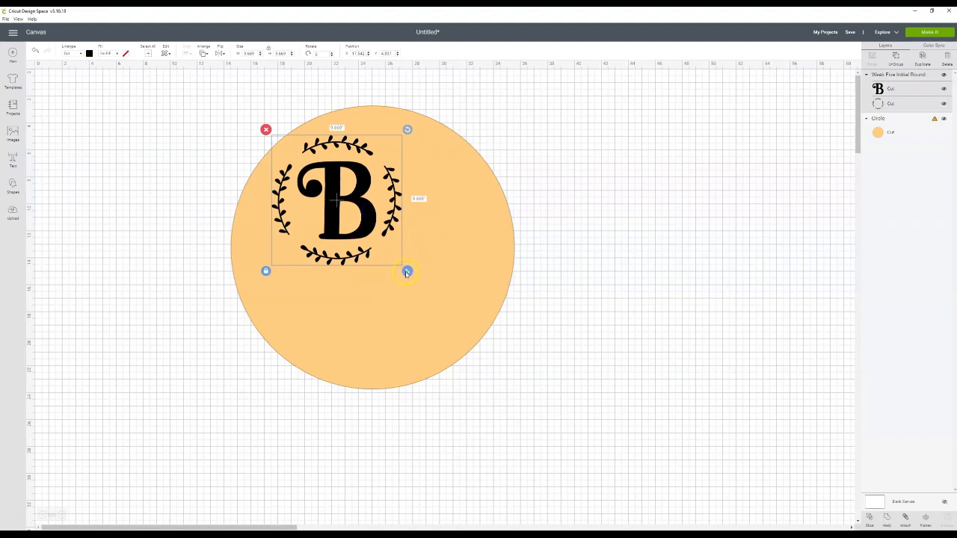
{"action": "left_click_drag", "start_coordinate": [407, 272], "coordinate": [549, 383]}
{"action": "left_click_drag", "start_coordinate": [458, 308], "coordinate": [442, 300]}
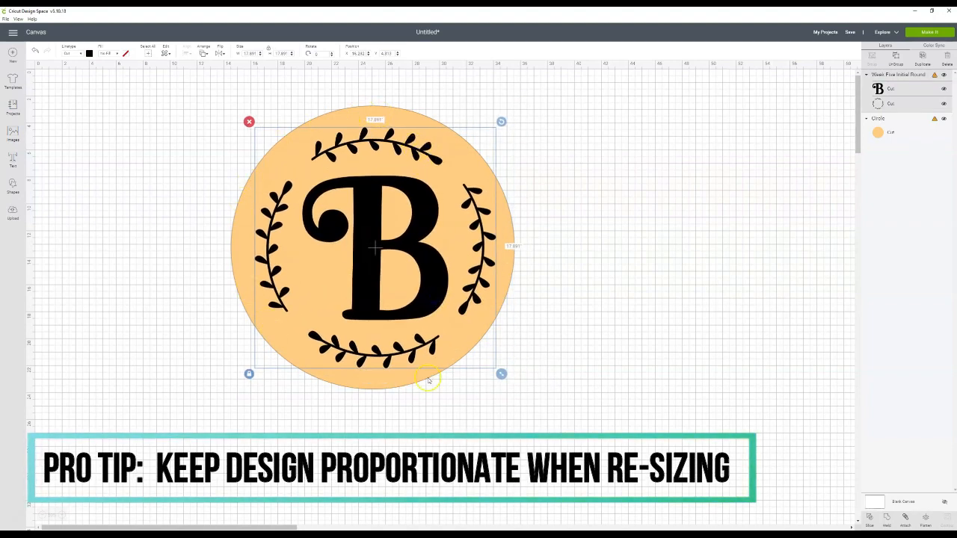
{"action": "left_click_drag", "start_coordinate": [424, 221], "coordinate": [416, 216]}
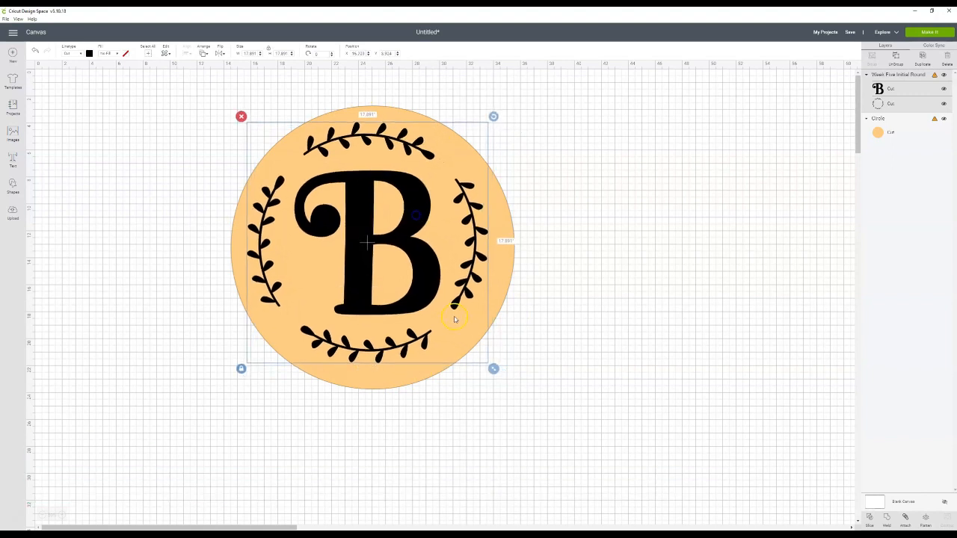
{"action": "left_click_drag", "start_coordinate": [494, 369], "coordinate": [510, 388]}
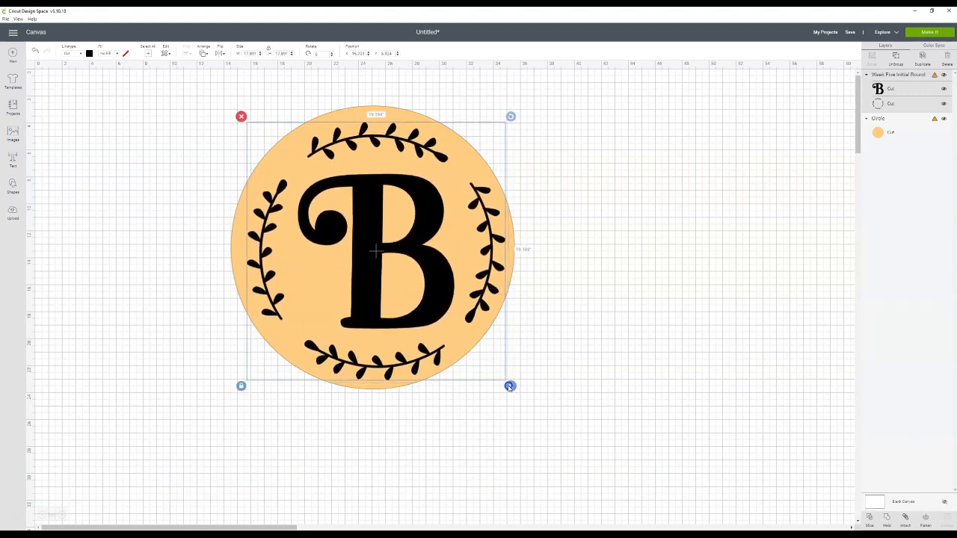
{"action": "left_click_drag", "start_coordinate": [443, 292], "coordinate": [438, 288]}
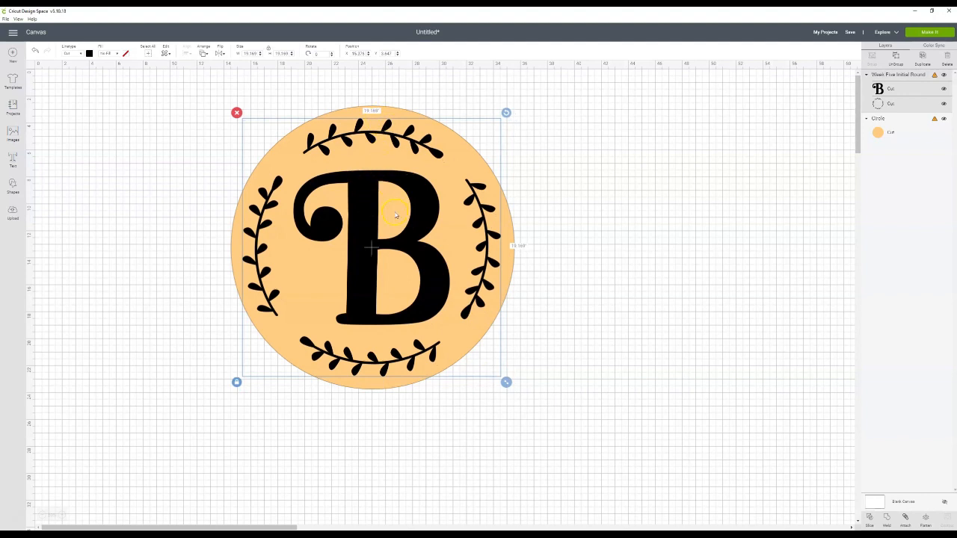
- Select the monogram and the orange circle and align them with Center Horizontally and Center Vertically
{"action": "left_click_drag", "start_coordinate": [187, 81], "coordinate": [576, 406]}
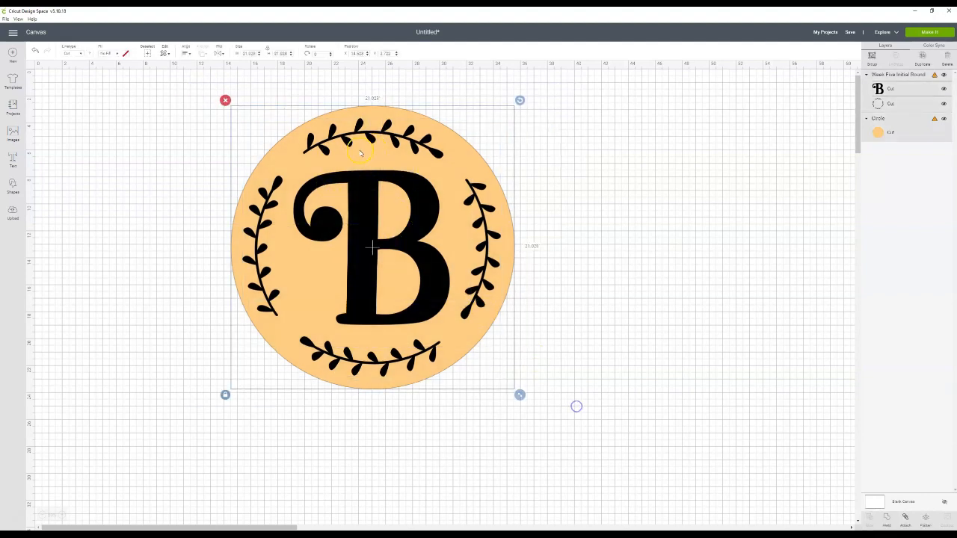
{"action": "left_click", "coordinate": [184, 53]}
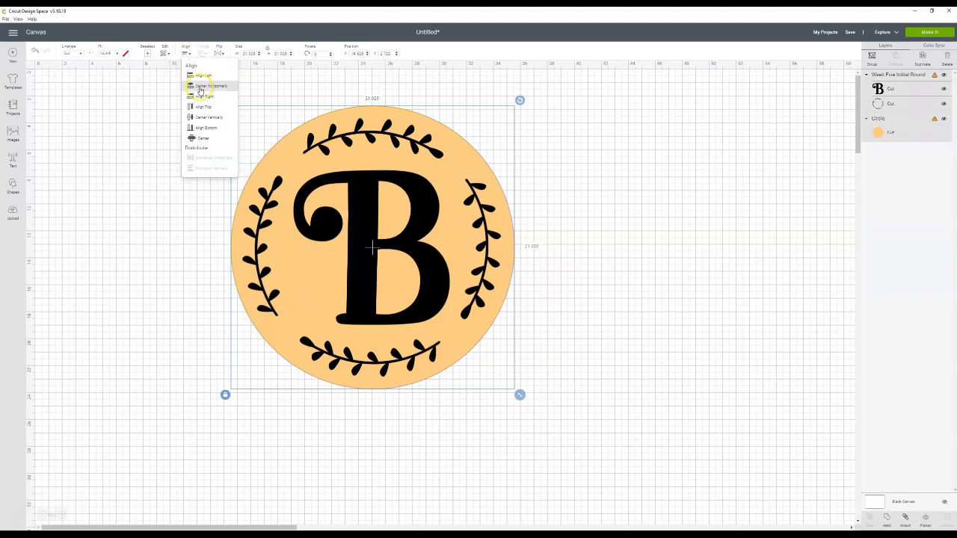
{"action": "left_click", "coordinate": [201, 89]}
{"action": "left_click", "coordinate": [184, 53]}
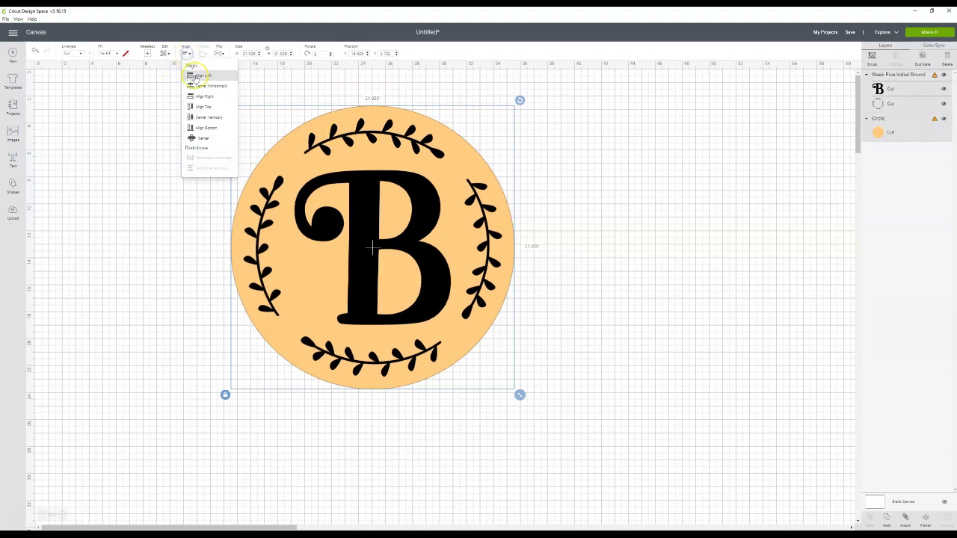
{"action": "left_click", "coordinate": [207, 117]}
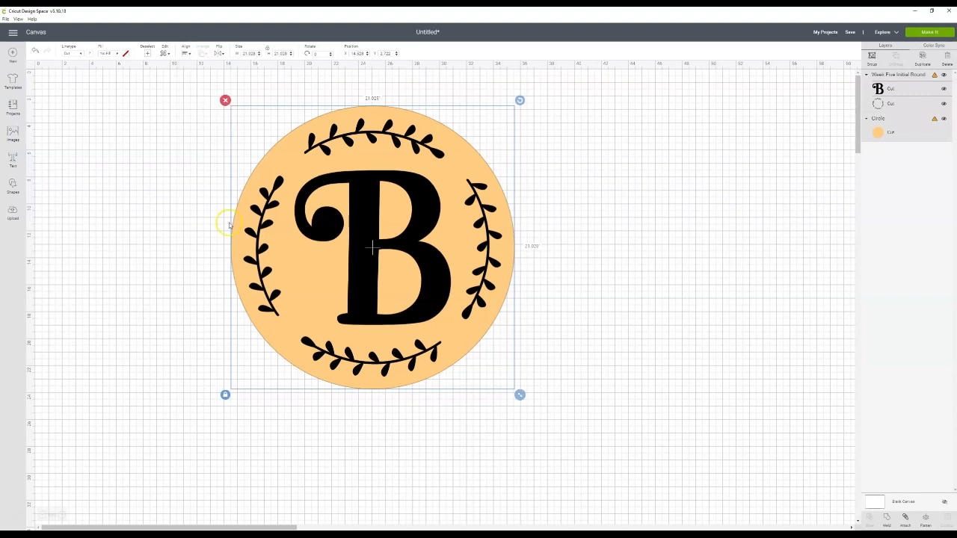
{"action": "left_click", "coordinate": [549, 193]}
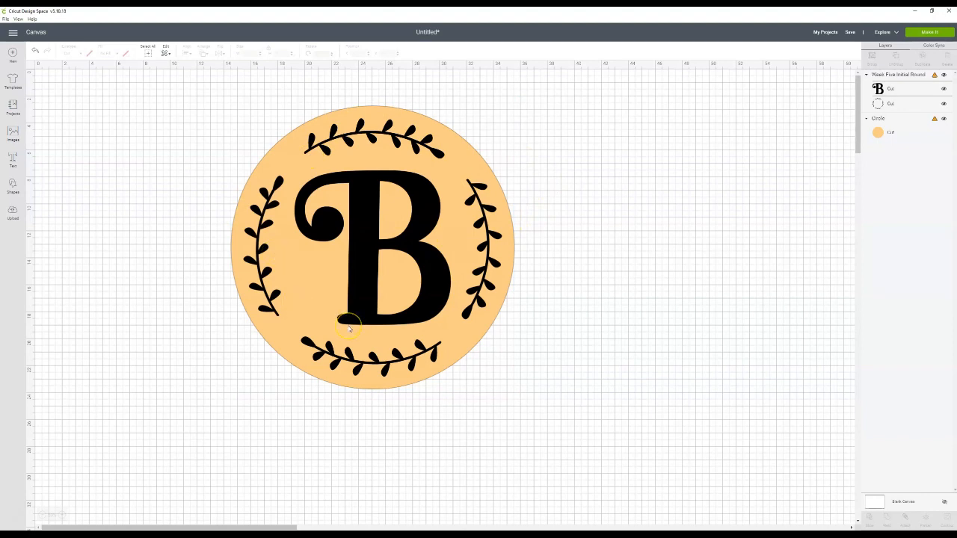
- Add a small circle about 0.9 in across as a hole marker near the top edge of the orange circle
{"action": "left_click", "coordinate": [13, 186]}
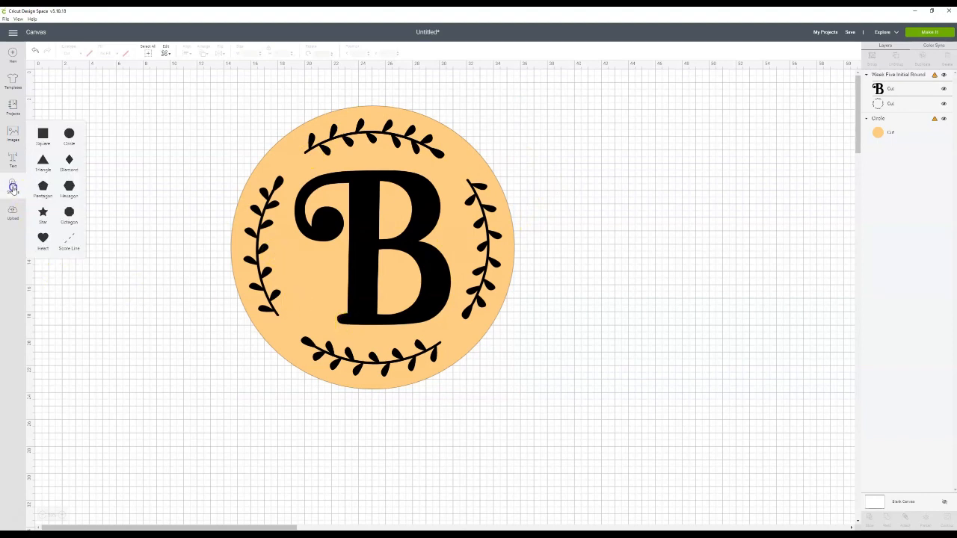
{"action": "left_click", "coordinate": [70, 137]}
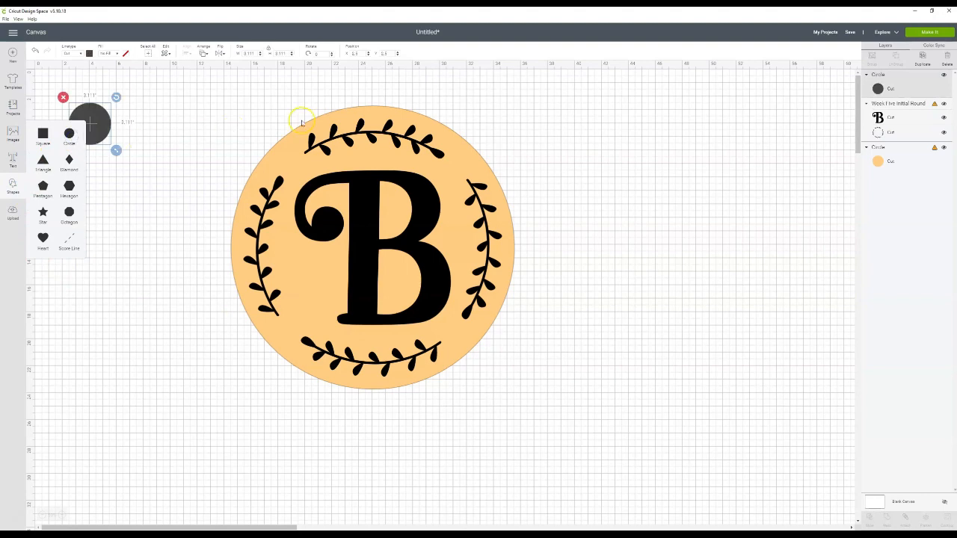
{"action": "left_click", "coordinate": [127, 131]}
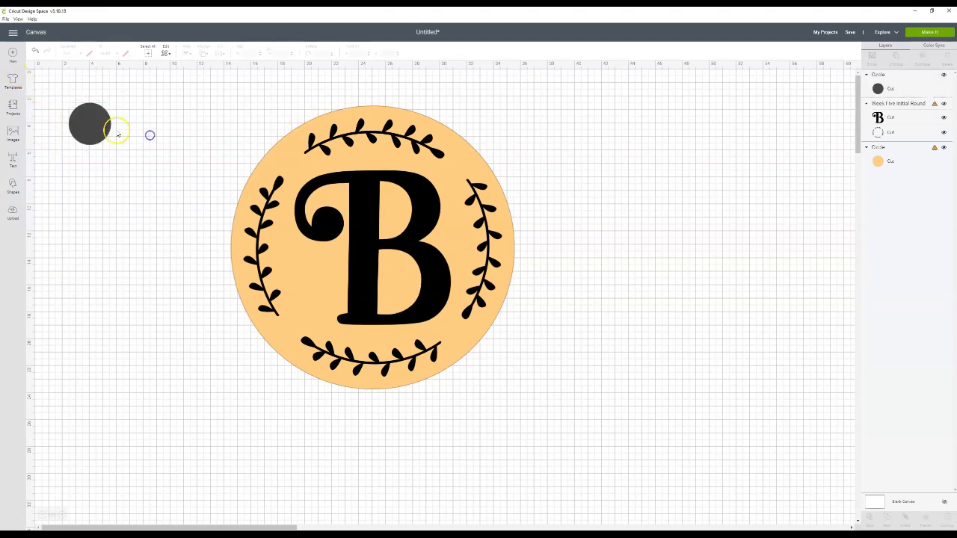
{"action": "left_click", "coordinate": [101, 132]}
{"action": "left_click_drag", "start_coordinate": [102, 131], "coordinate": [224, 122]}
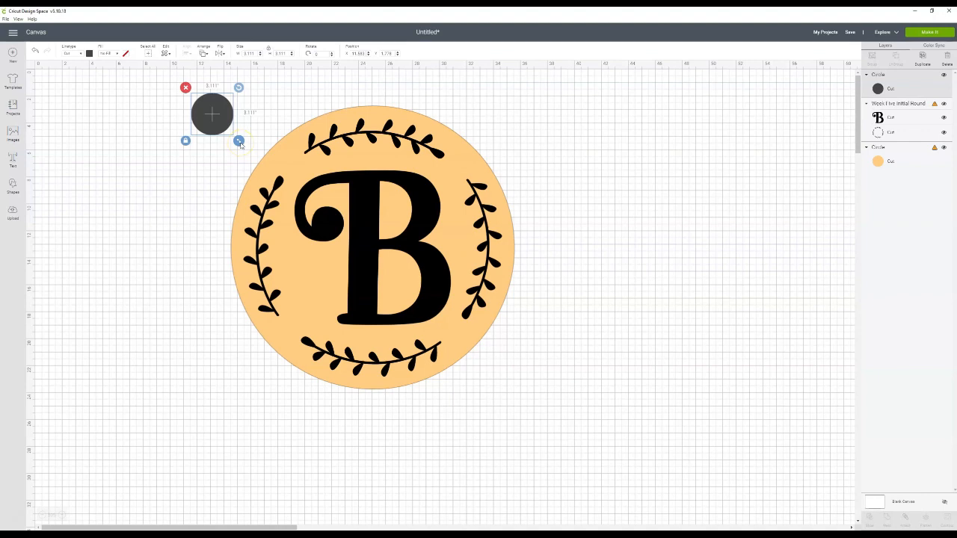
{"action": "left_click_drag", "start_coordinate": [239, 142], "coordinate": [389, 127]}
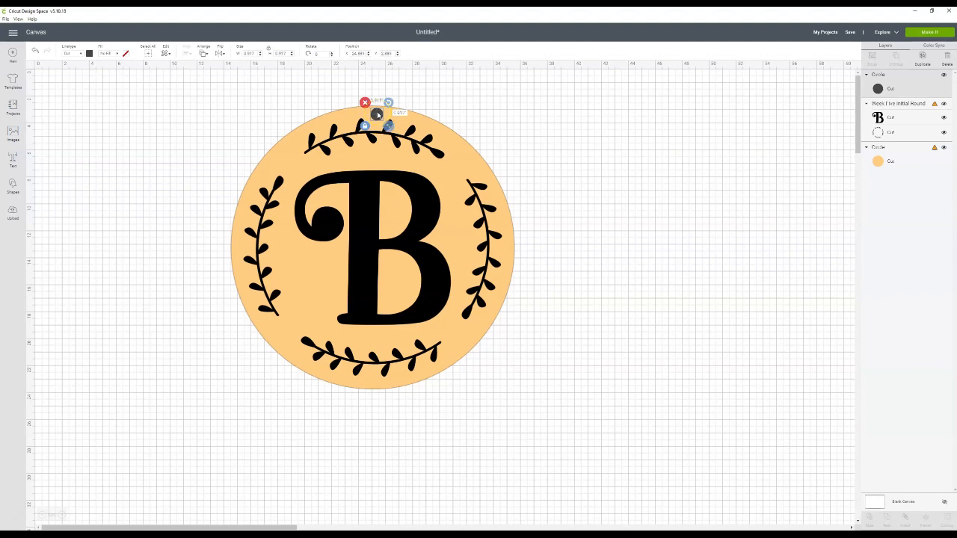
- Copy the small hole circle and place the pasted copy near the bottom edge of the orange circle
{"action": "right_click", "coordinate": [376, 113]}
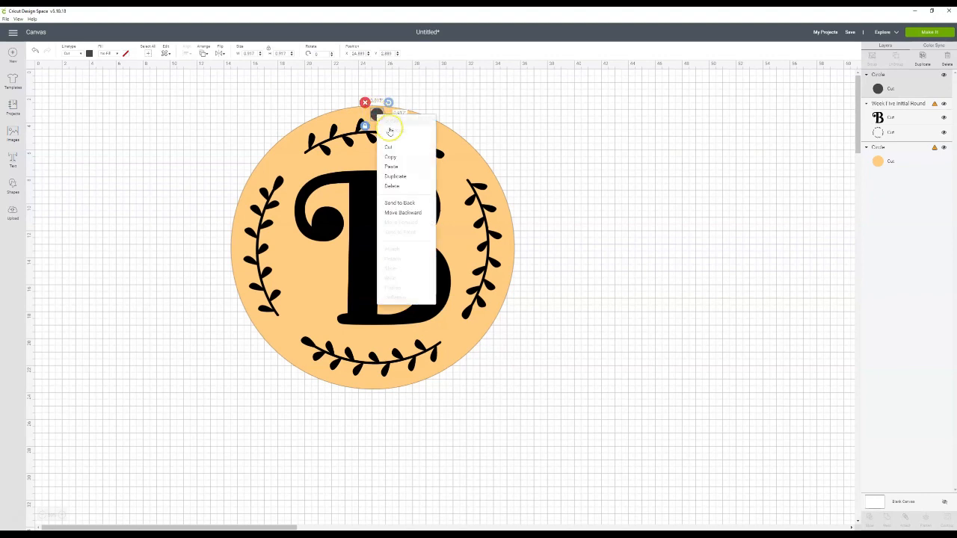
{"action": "left_click", "coordinate": [393, 156]}
{"action": "right_click", "coordinate": [376, 386]}
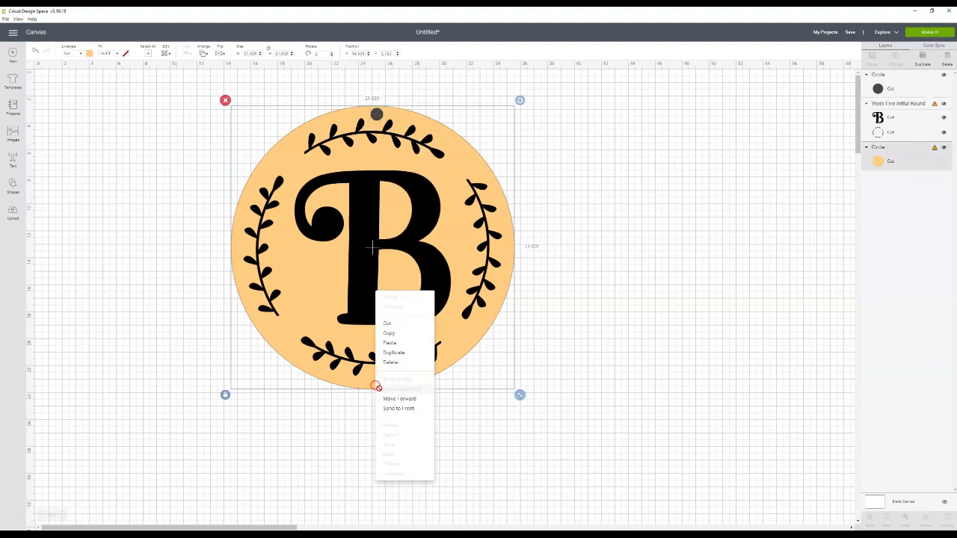
{"action": "left_click", "coordinate": [373, 426]}
{"action": "right_click", "coordinate": [364, 421]}
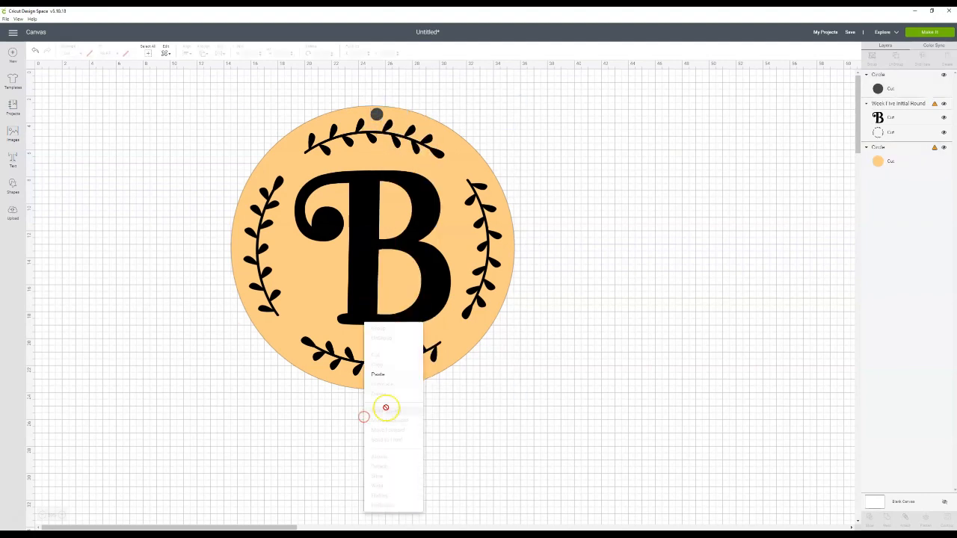
{"action": "left_click", "coordinate": [378, 367]}
{"action": "left_click_drag", "start_coordinate": [384, 124], "coordinate": [375, 383]}
{"action": "left_click", "coordinate": [384, 421]}
{"action": "left_click", "coordinate": [378, 380]}
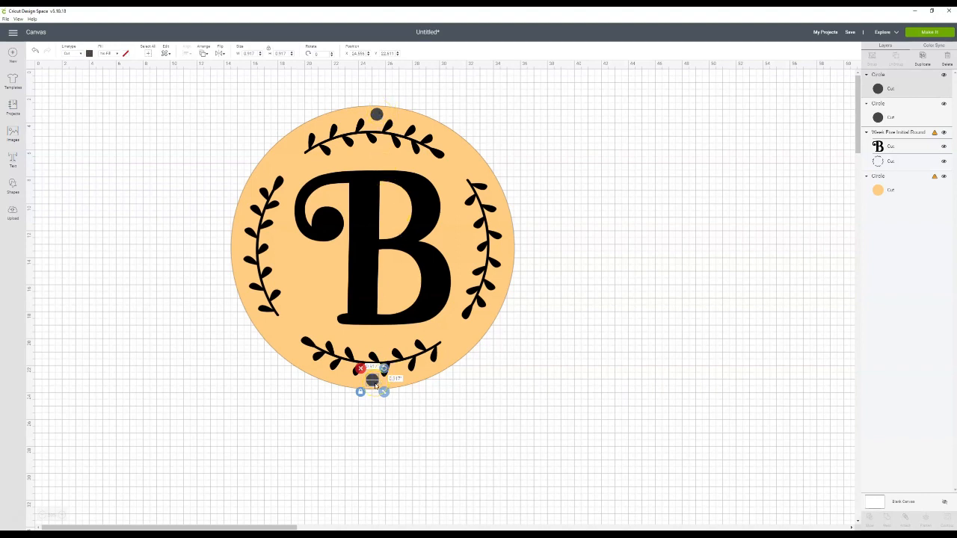
- Select all the shapes and center them horizontally so both hole circles line up with the design
{"action": "left_click_drag", "start_coordinate": [210, 80], "coordinate": [577, 433]}
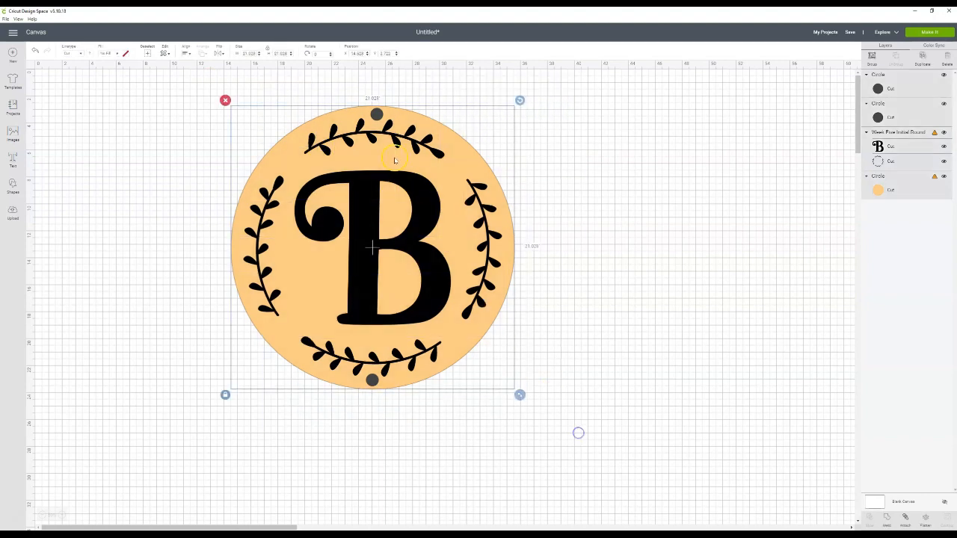
{"action": "left_click", "coordinate": [188, 54]}
{"action": "left_click", "coordinate": [201, 86]}
{"action": "left_click", "coordinate": [633, 222]}
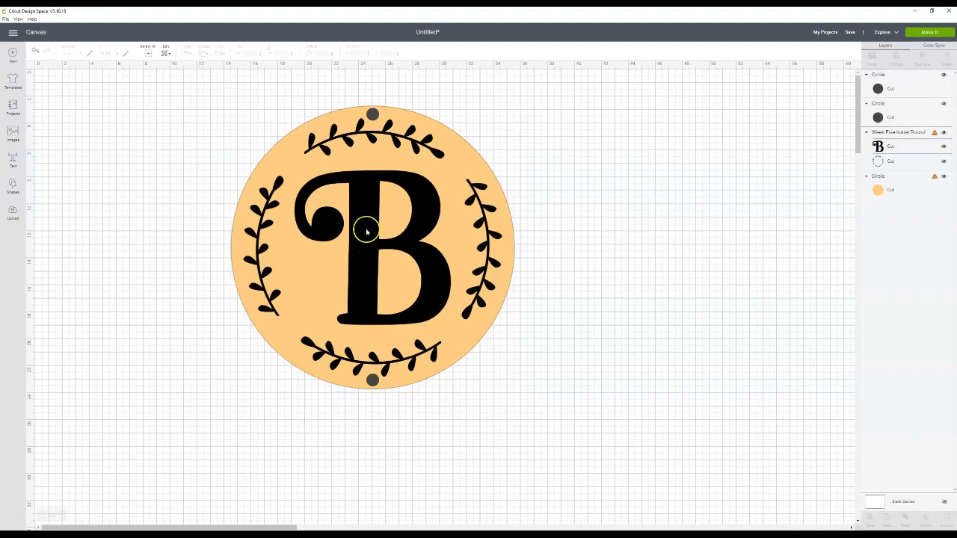
{"action": "left_click", "coordinate": [373, 181]}
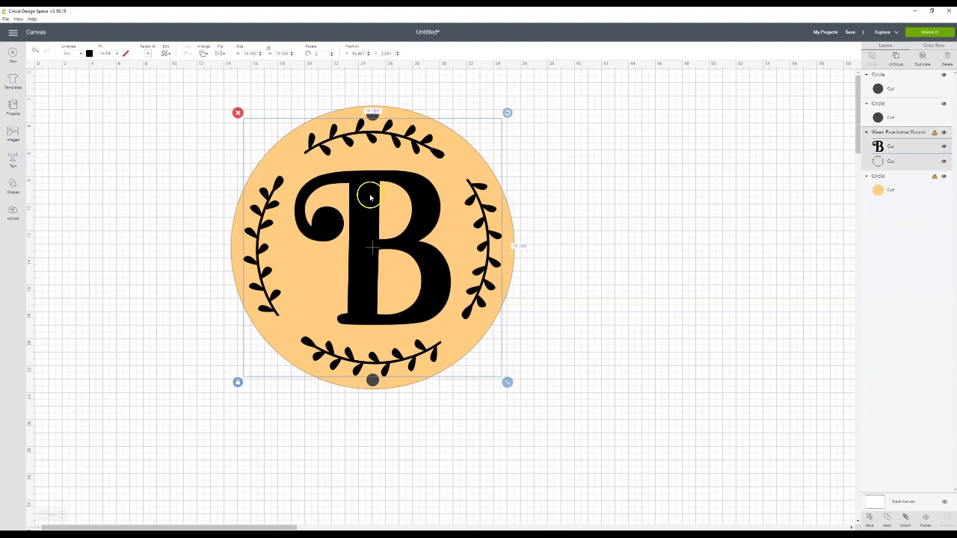
{"action": "left_click", "coordinate": [411, 113], "text": "shift"}
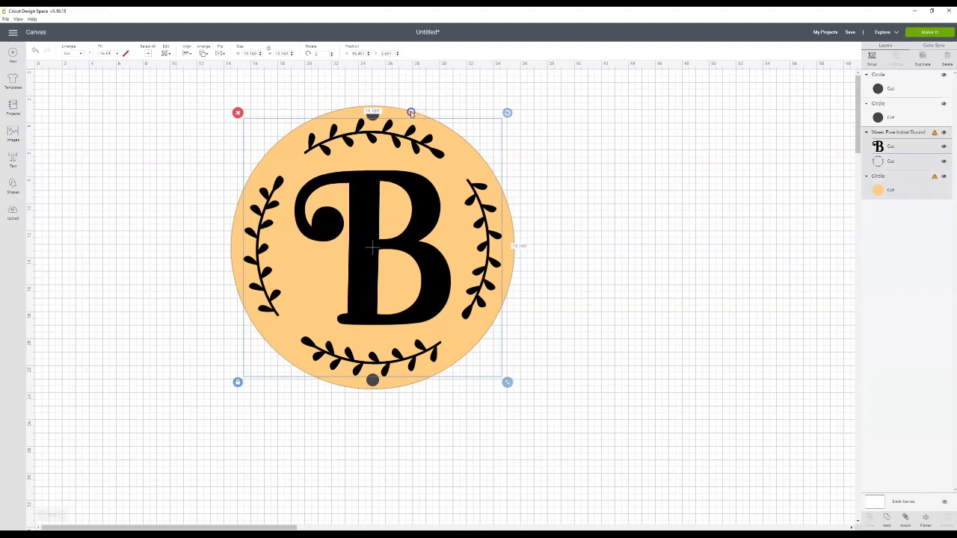
{"action": "right_click", "coordinate": [411, 112]}
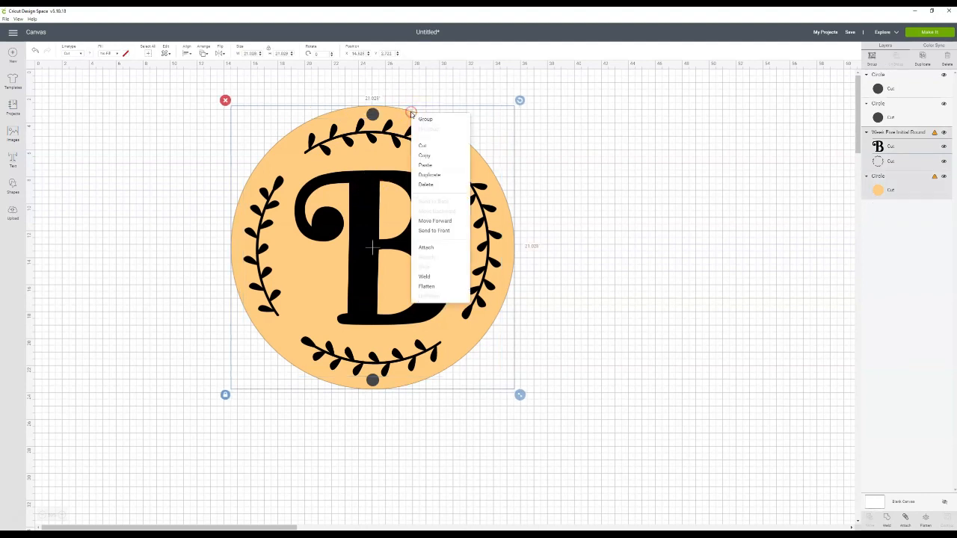
{"action": "left_click", "coordinate": [622, 185]}
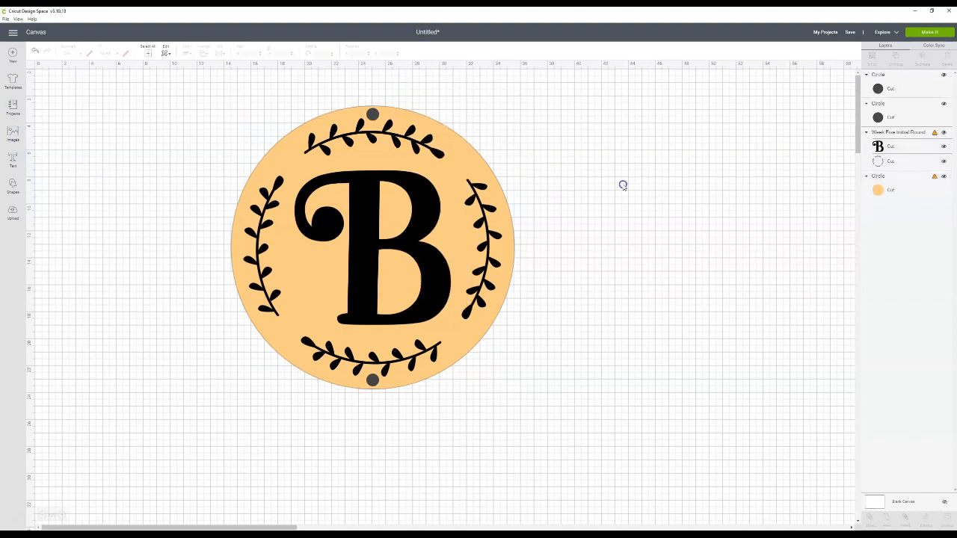
- Weld the grouped letter B and wreath into a single shape and select the welded design
{"action": "left_click", "coordinate": [437, 212]}
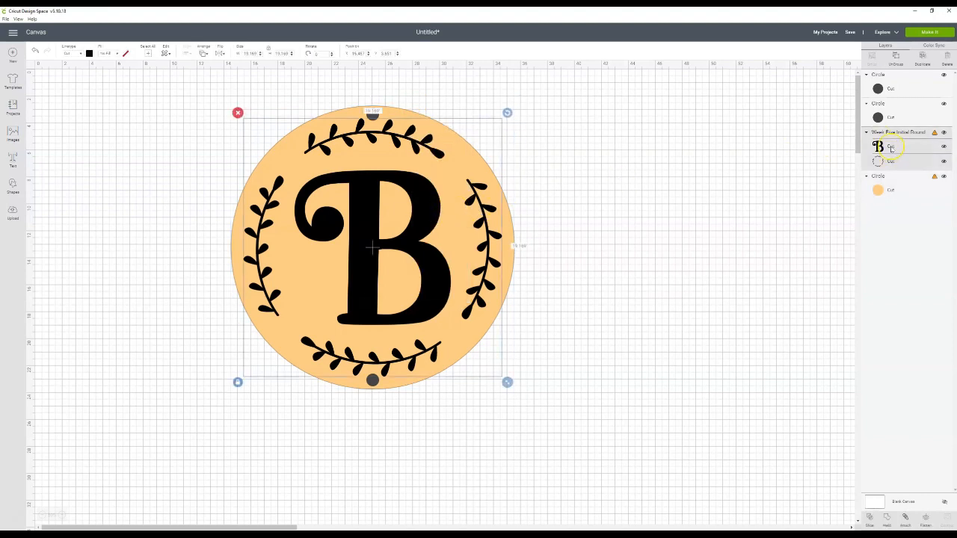
{"action": "right_click", "coordinate": [421, 200]}
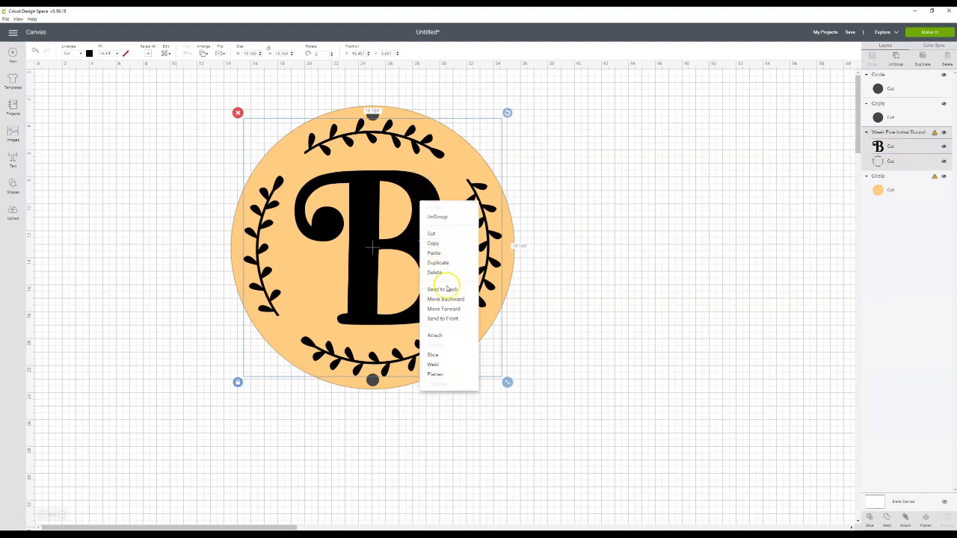
{"action": "left_click", "coordinate": [437, 364]}
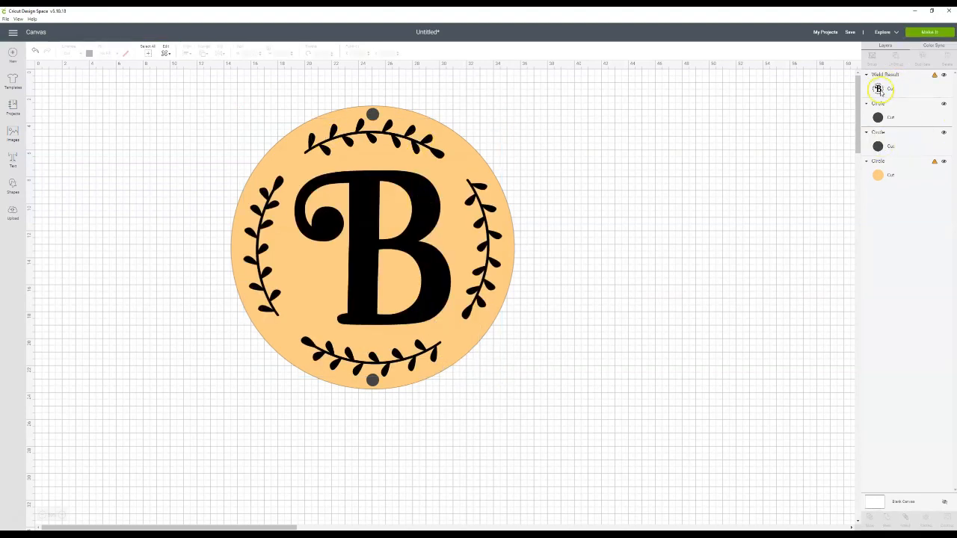
{"action": "left_click", "coordinate": [417, 211]}
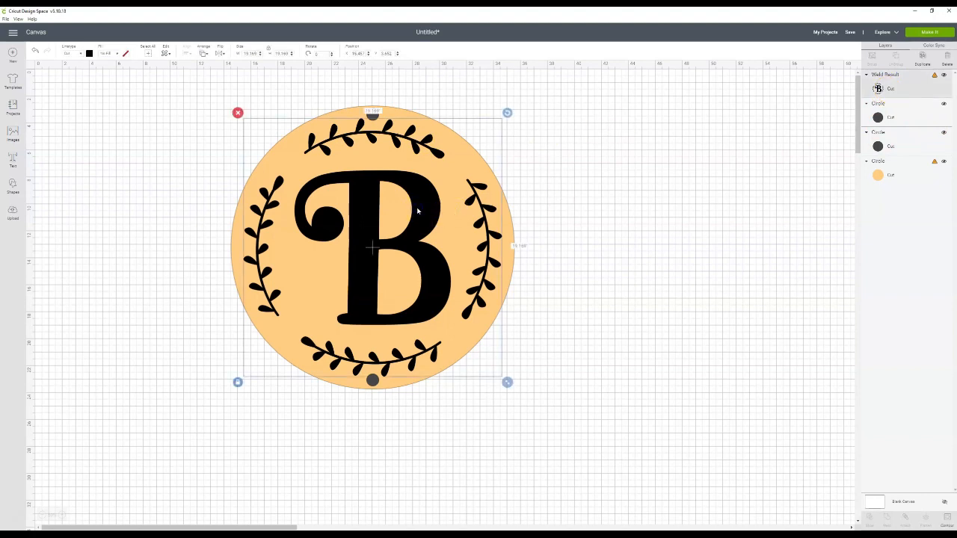
- Slice the welded B-and-wreath design out of the large orange circle
{"action": "left_click", "coordinate": [419, 116]}
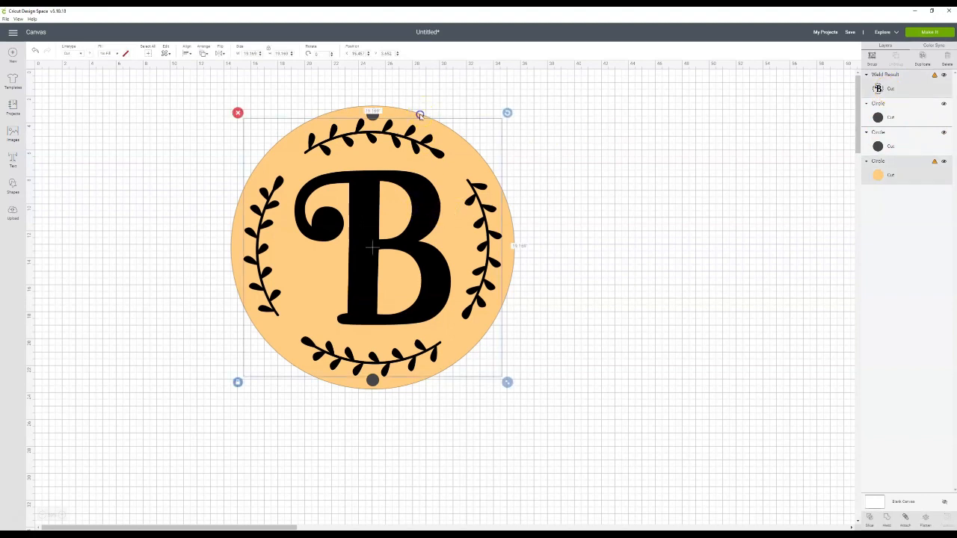
{"action": "right_click", "coordinate": [420, 199]}
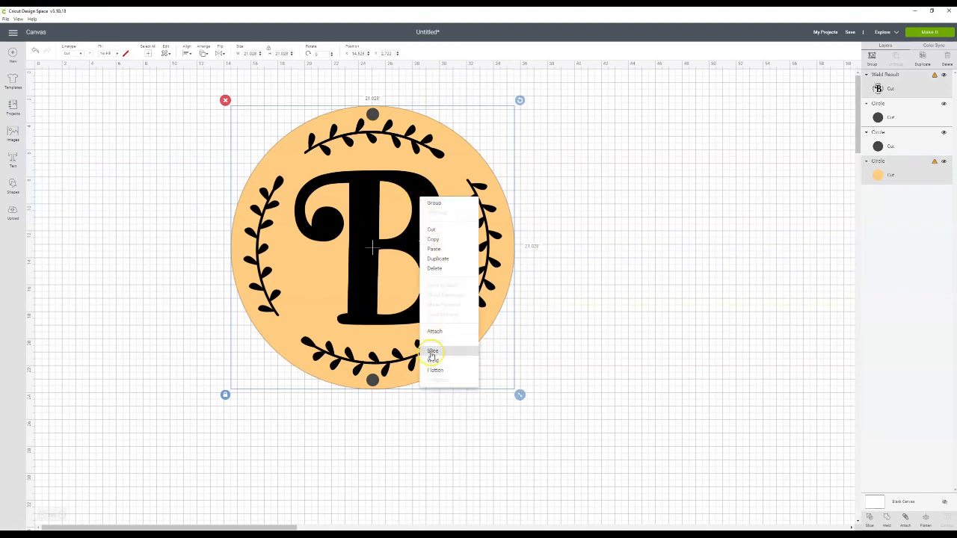
{"action": "left_click", "coordinate": [435, 352]}
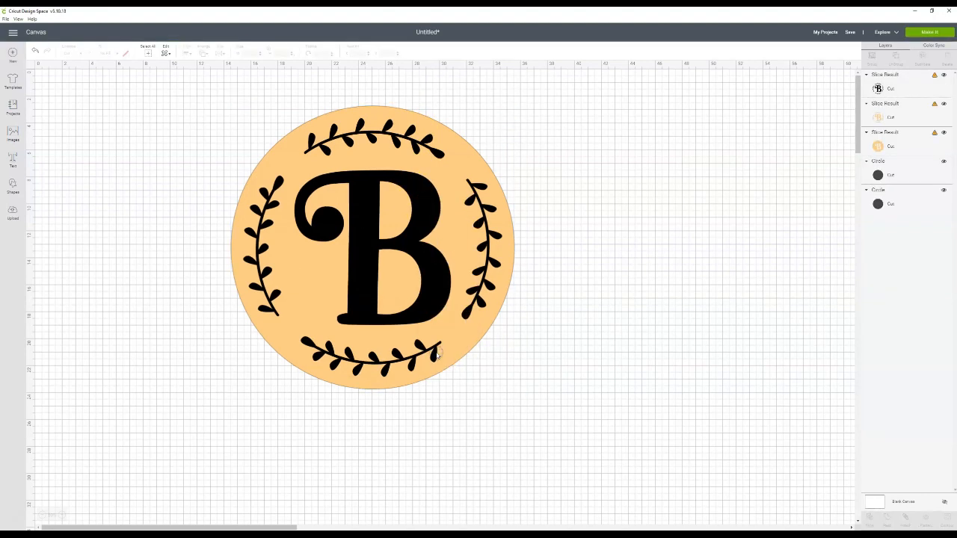
- Delete the black sliced design and the matching orange cutout so only the open stencil shape remains in the circle
{"action": "left_click", "coordinate": [429, 216]}
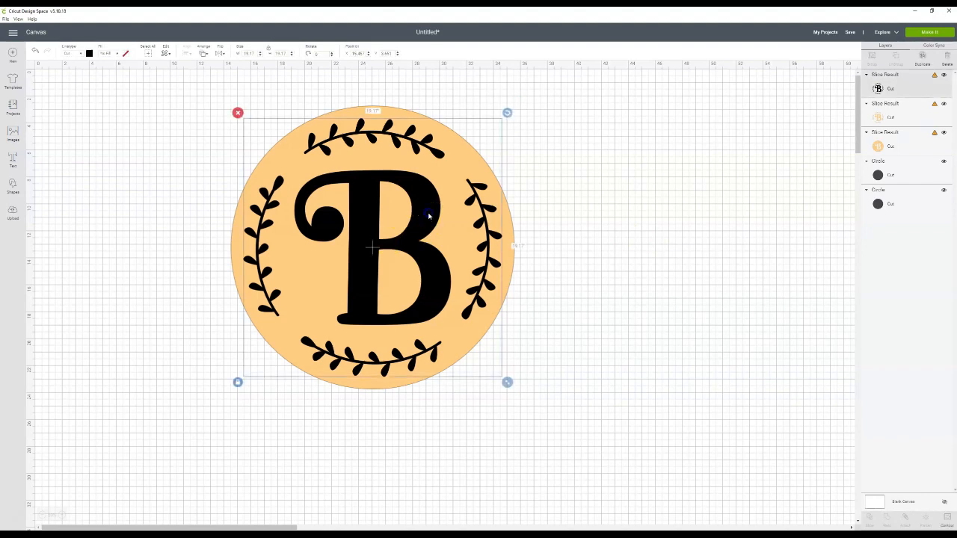
{"action": "left_click", "coordinate": [238, 113]}
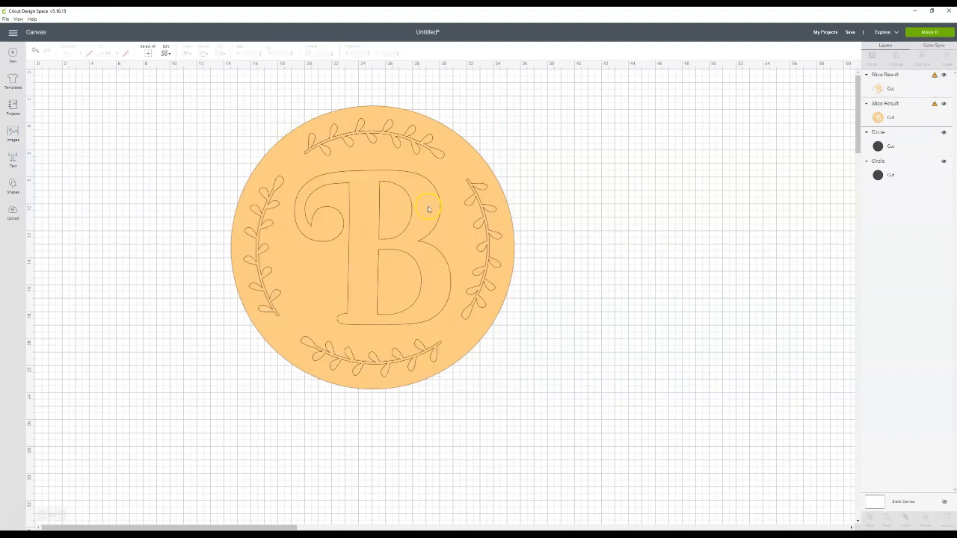
{"action": "left_click_drag", "start_coordinate": [894, 117], "coordinate": [908, 177]}
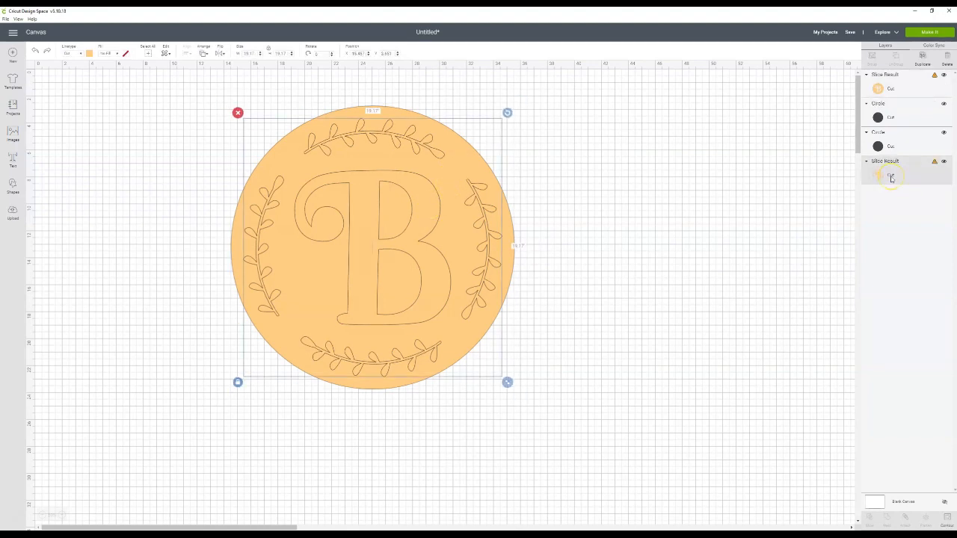
{"action": "key", "text": "Delete"}
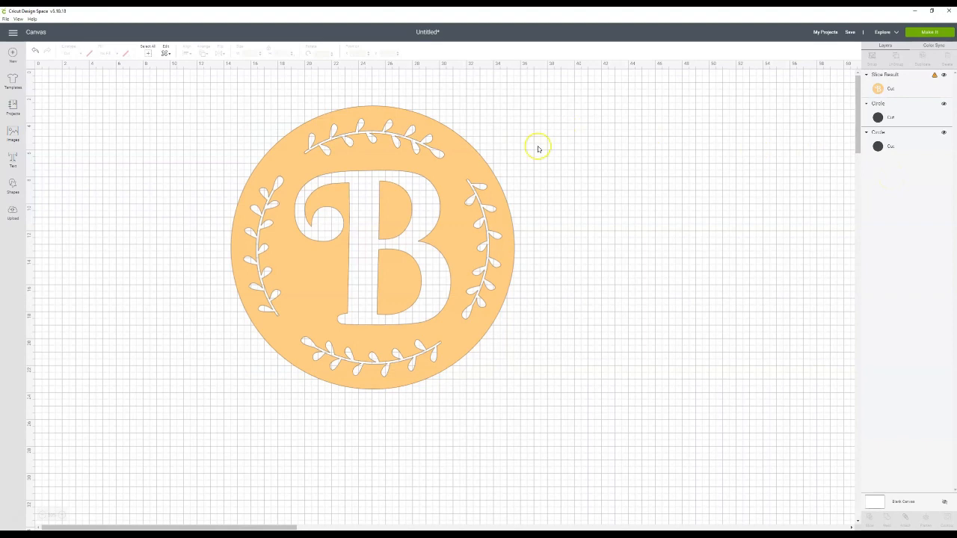
- Send the orange stencil to the back and slice the upper small hole circle out of it
{"action": "left_click", "coordinate": [386, 165]}
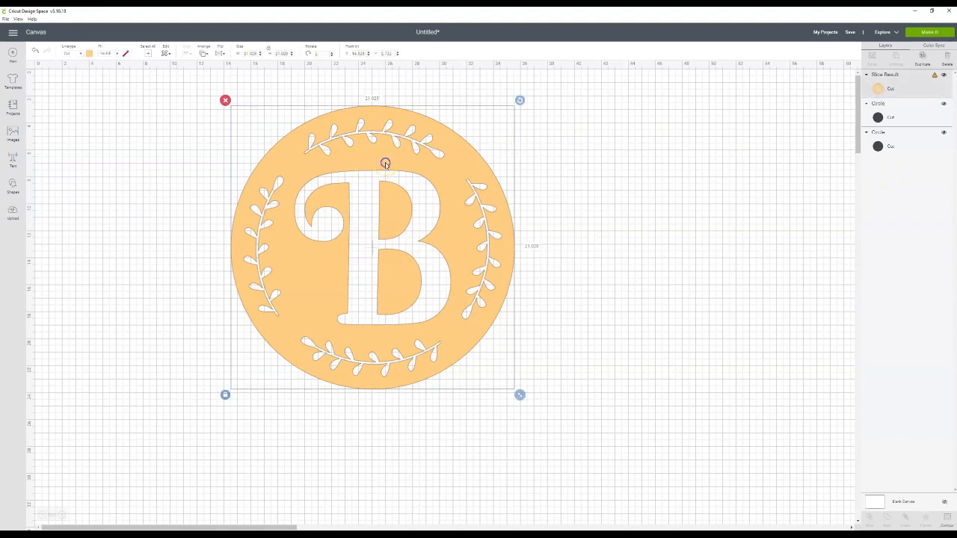
{"action": "right_click", "coordinate": [382, 166]}
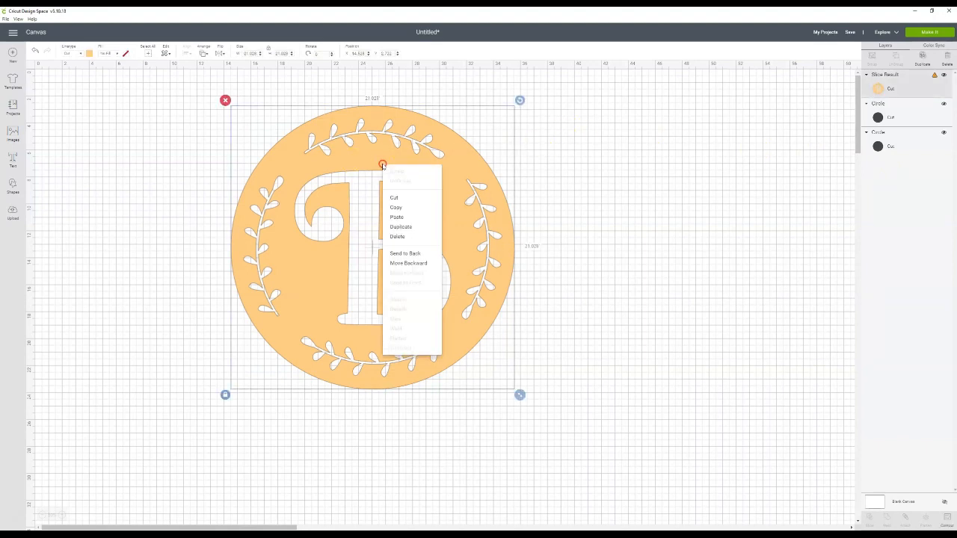
{"action": "left_click", "coordinate": [407, 254]}
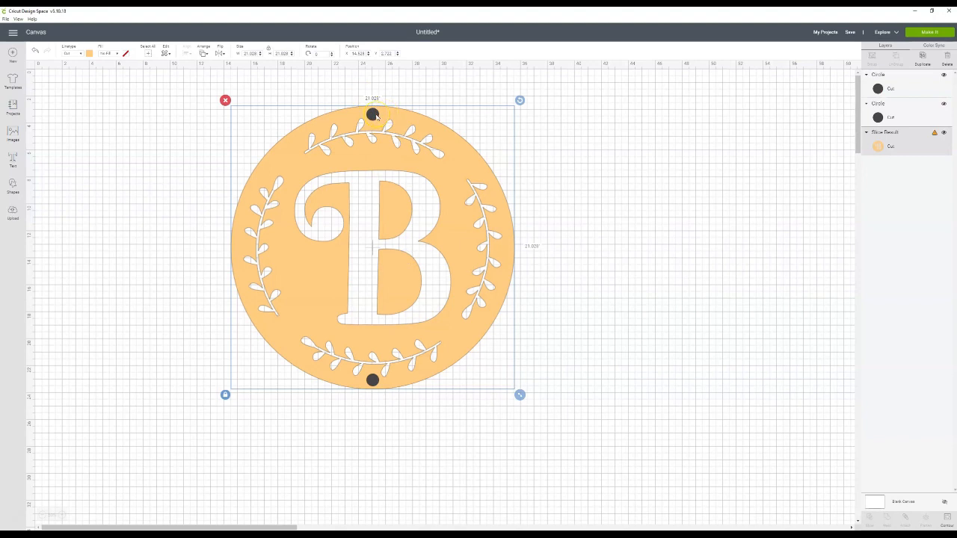
{"action": "left_click", "coordinate": [373, 114], "text": "shift"}
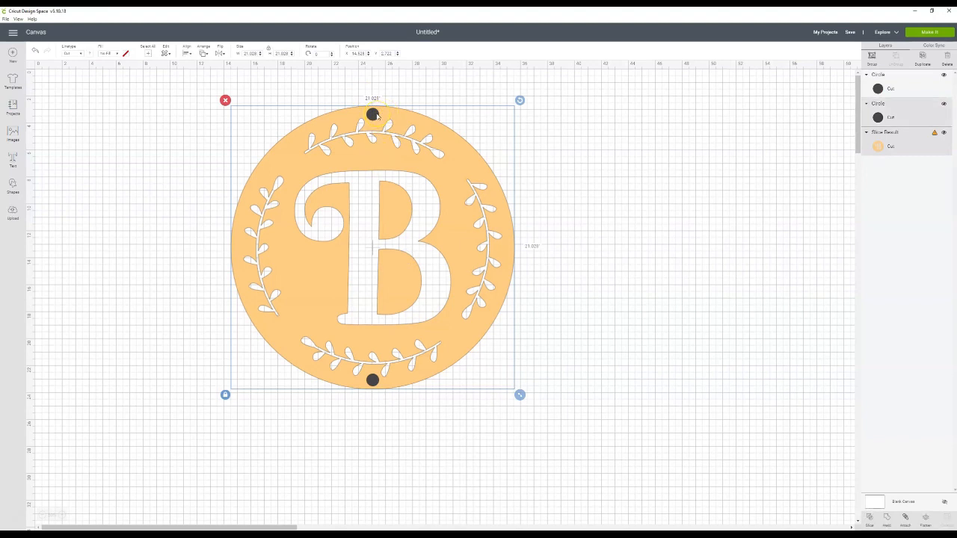
{"action": "right_click", "coordinate": [378, 116]}
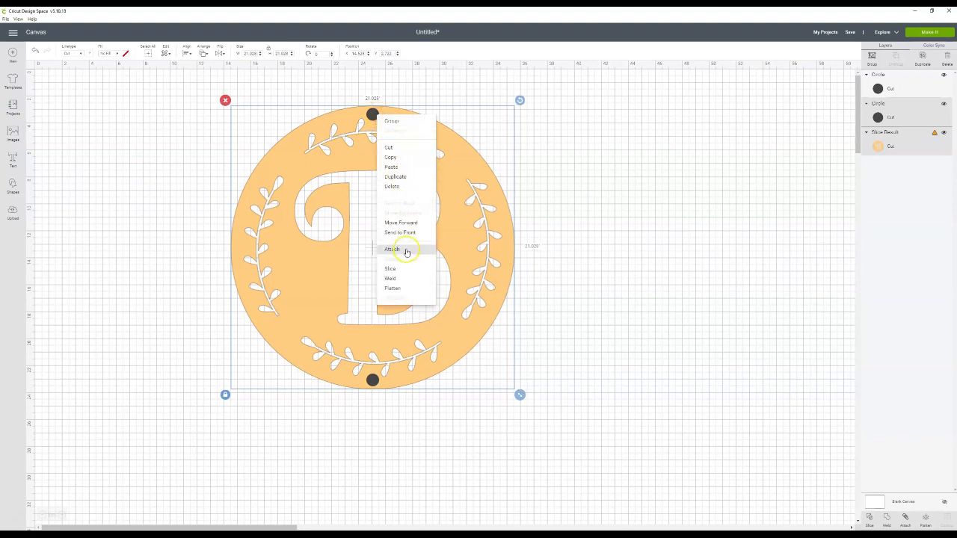
{"action": "left_click", "coordinate": [404, 270]}
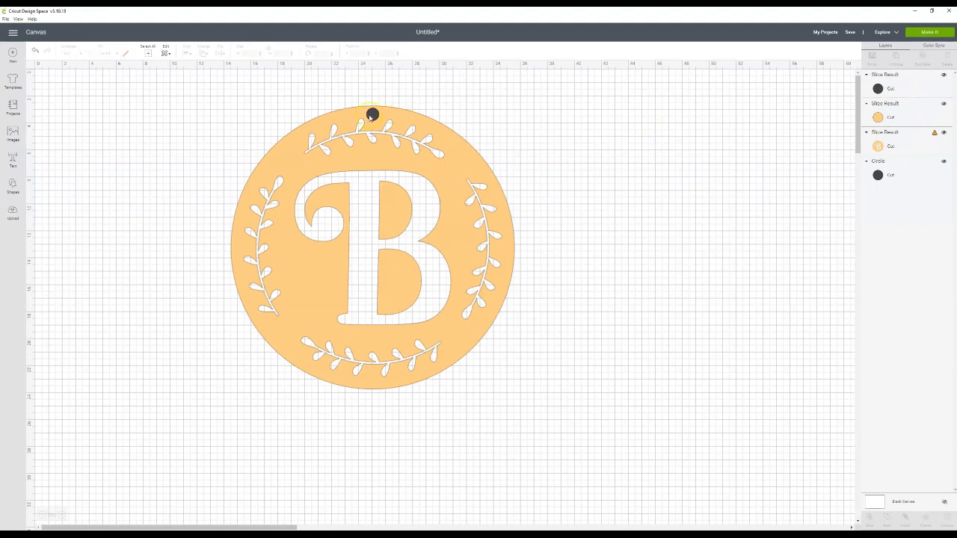
- Delete the dark circle and the orange cutout piece left in the upper hole
{"action": "left_click", "coordinate": [373, 114]}
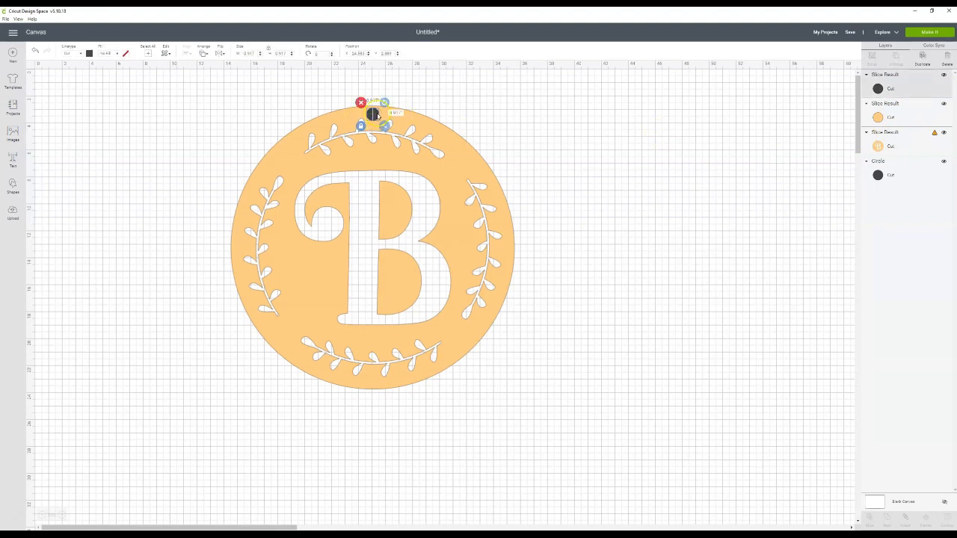
{"action": "key", "text": "Delete"}
{"action": "left_click", "coordinate": [378, 116]}
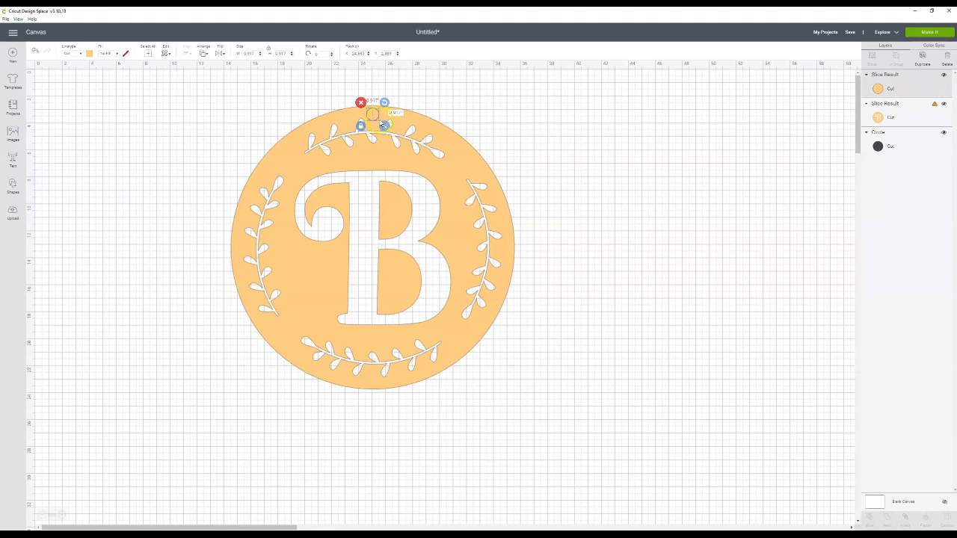
{"action": "key", "text": "Delete"}
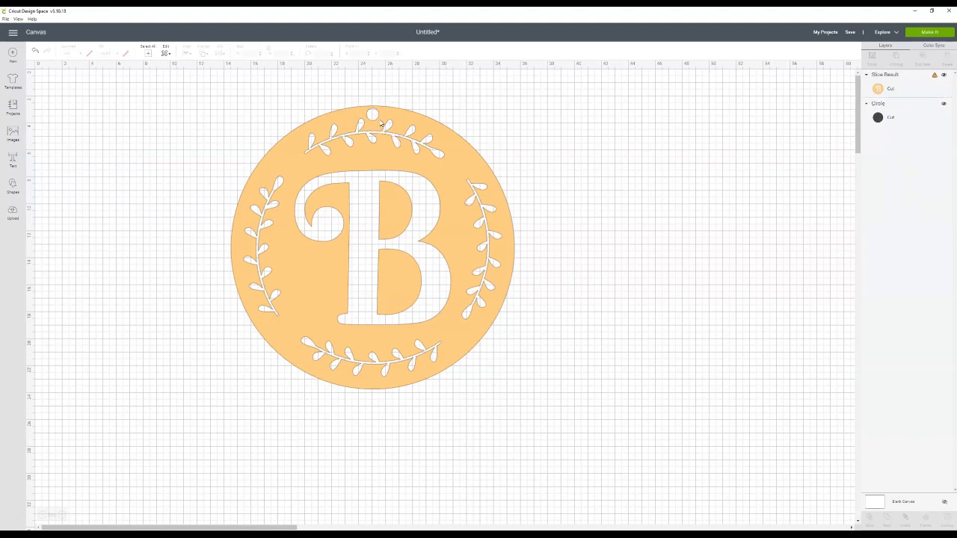
- Send the orange stencil behind the remaining small circle and slice that lower hole circle out of it
{"action": "left_click", "coordinate": [369, 381]}
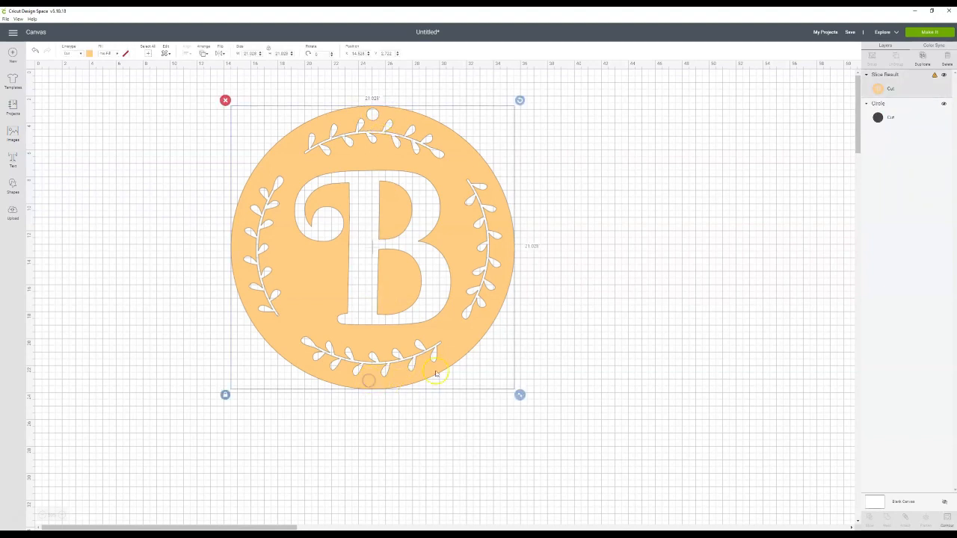
{"action": "right_click", "coordinate": [455, 338]}
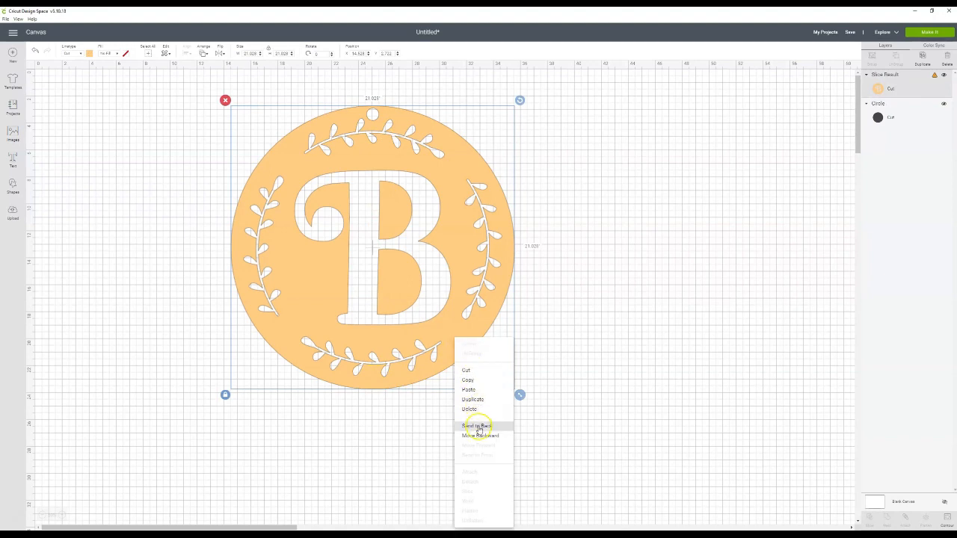
{"action": "left_click", "coordinate": [474, 425]}
{"action": "left_click", "coordinate": [373, 381], "text": "shift"}
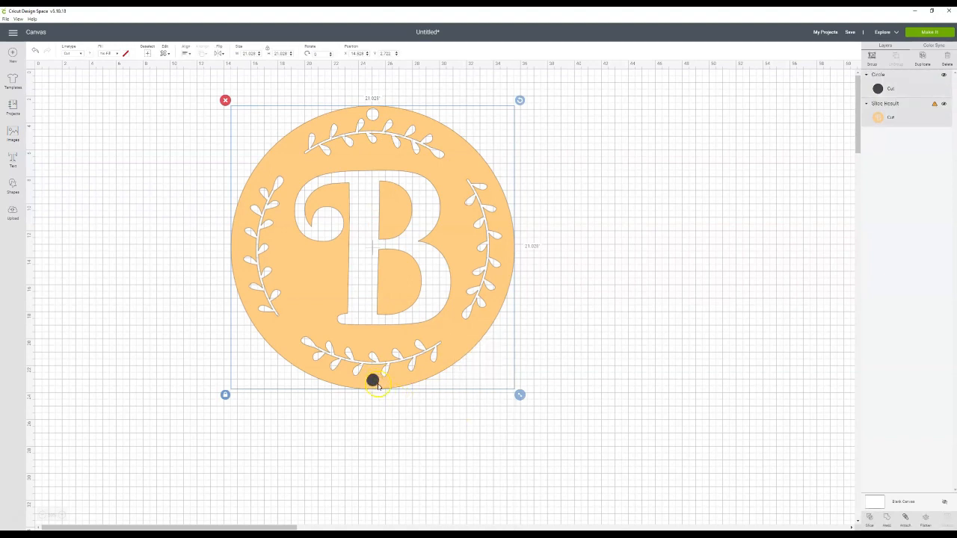
{"action": "right_click", "coordinate": [466, 246]}
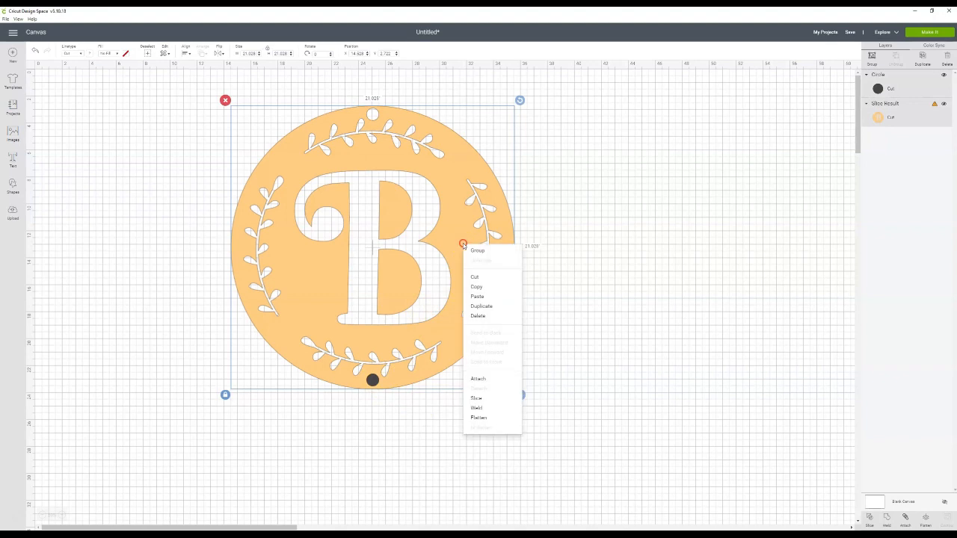
{"action": "left_click", "coordinate": [479, 397]}
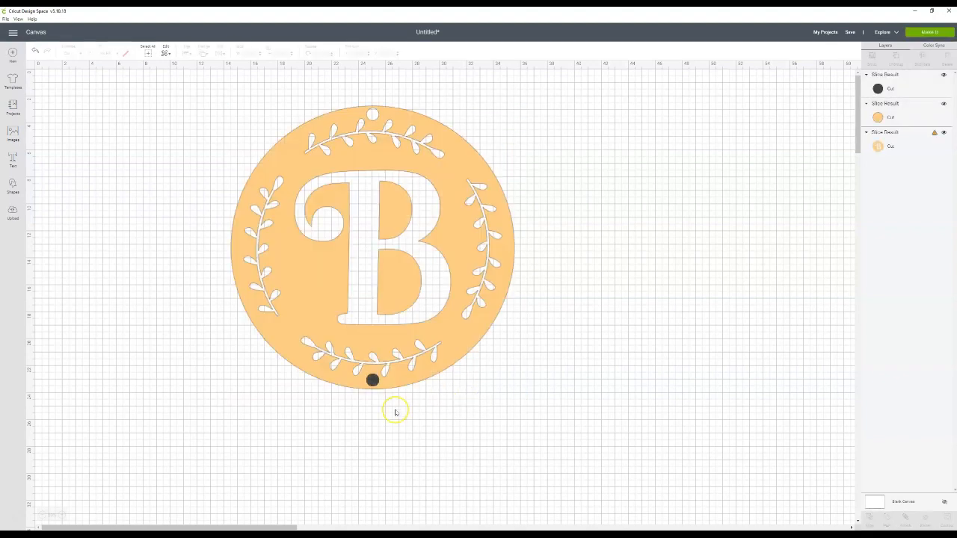
- Delete the dark circle and the orange cutout piece left in the lower hole
{"action": "left_click", "coordinate": [372, 380]}
{"action": "key", "text": "Delete"}
{"action": "left_click", "coordinate": [372, 381]}
{"action": "key", "text": "Delete"}
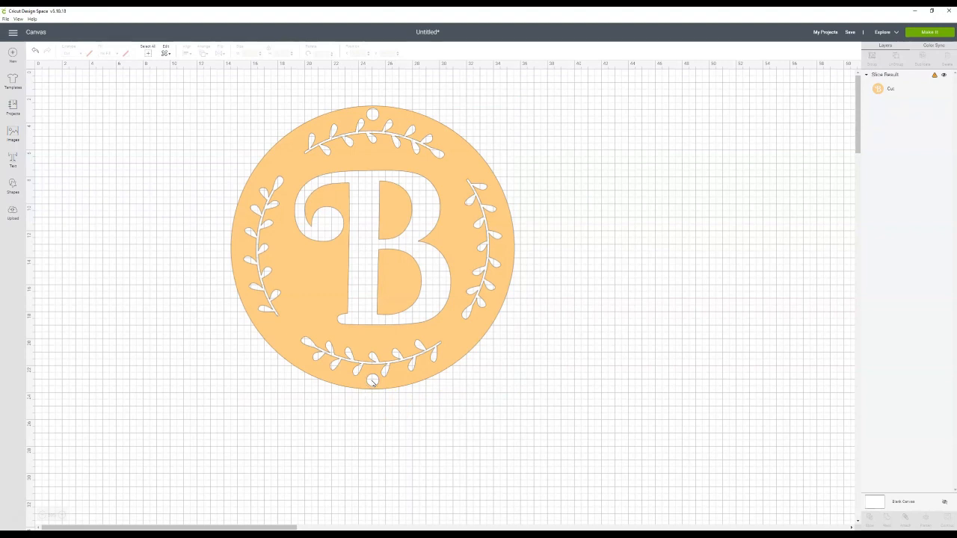
- Move the stencil toward the canvas's left edge and add a square in the empty area to its right
{"action": "left_click_drag", "start_coordinate": [388, 235], "coordinate": [340, 235]}
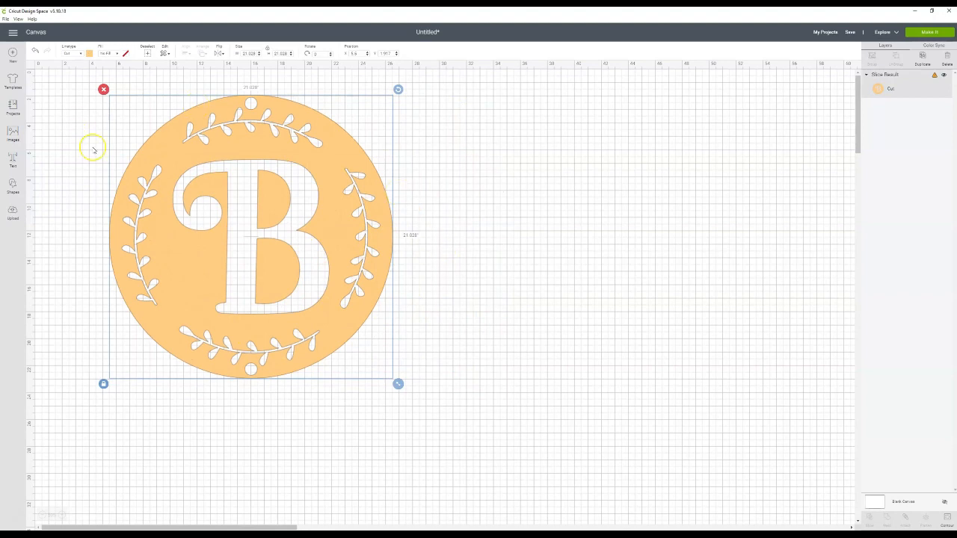
{"action": "left_click", "coordinate": [12, 185]}
{"action": "left_click", "coordinate": [43, 135]}
{"action": "left_click", "coordinate": [107, 133]}
{"action": "left_click_drag", "start_coordinate": [106, 133], "coordinate": [520, 160]}
- Unlock the square's proportions and resize it to 11.5 in wide and 23.5 in high
{"action": "left_click", "coordinate": [239, 53]}
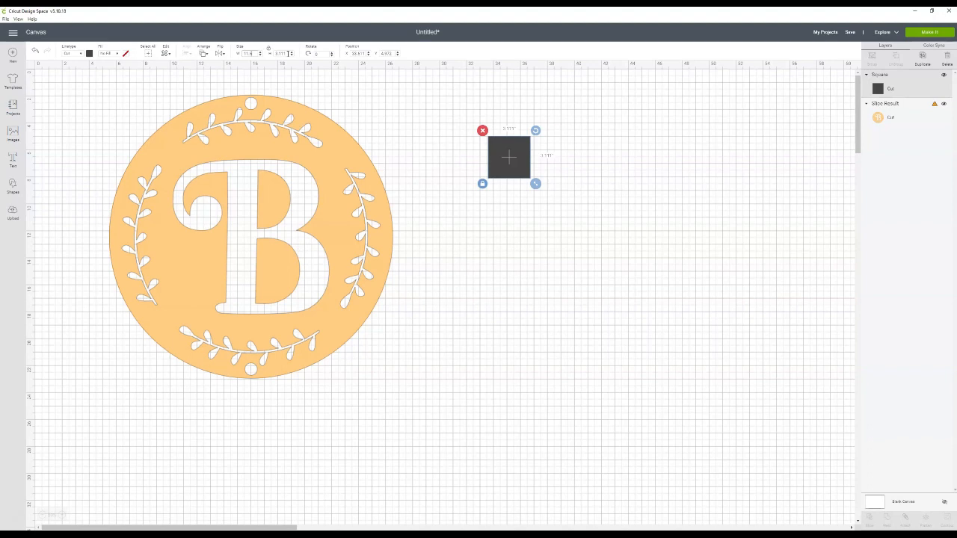
{"action": "left_click", "coordinate": [277, 51]}
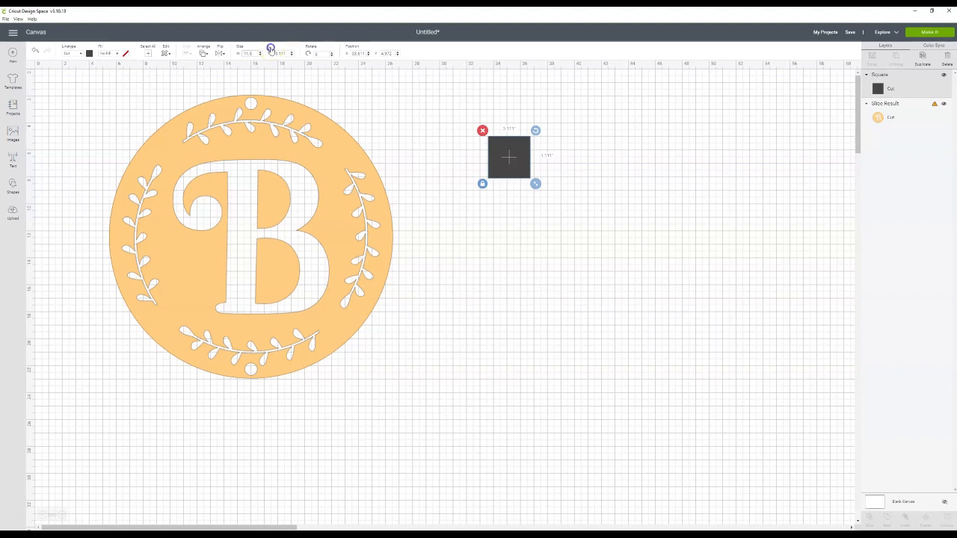
{"action": "left_click", "coordinate": [275, 53]}
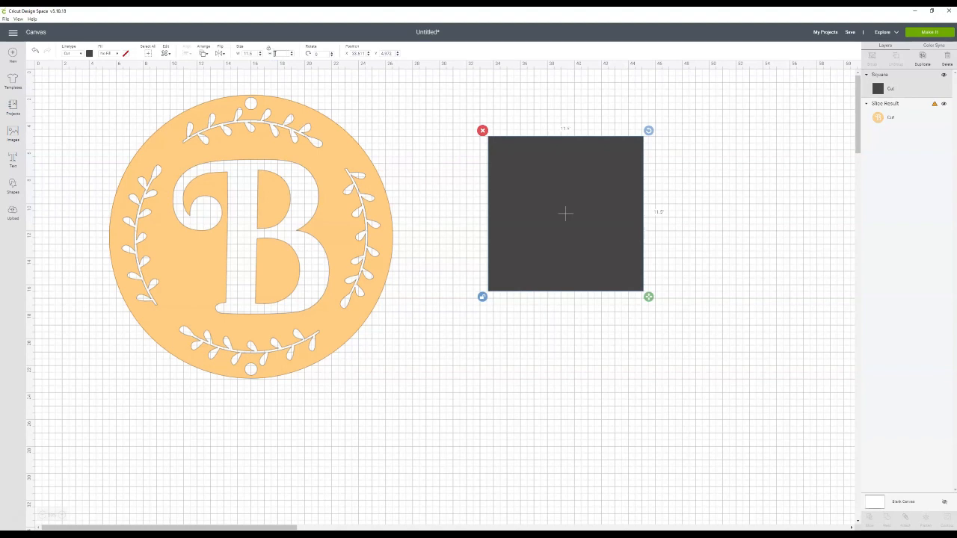
{"action": "type", "text": "23.5"}
{"action": "key", "text": "Return"}
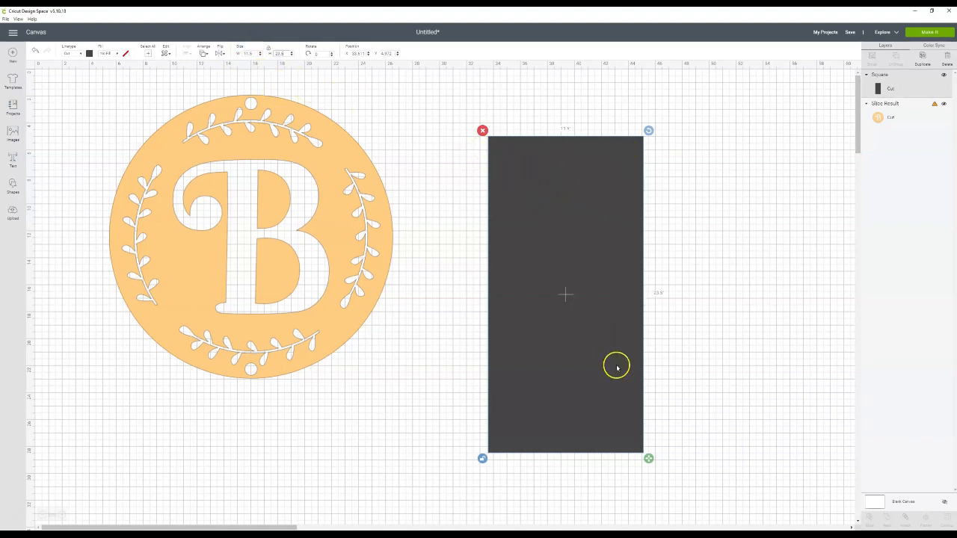
- Place the dark rectangle over the stencil's left half, aligned with its left edge, and send it to the back
{"action": "left_click_drag", "start_coordinate": [595, 343], "coordinate": [221, 289]}
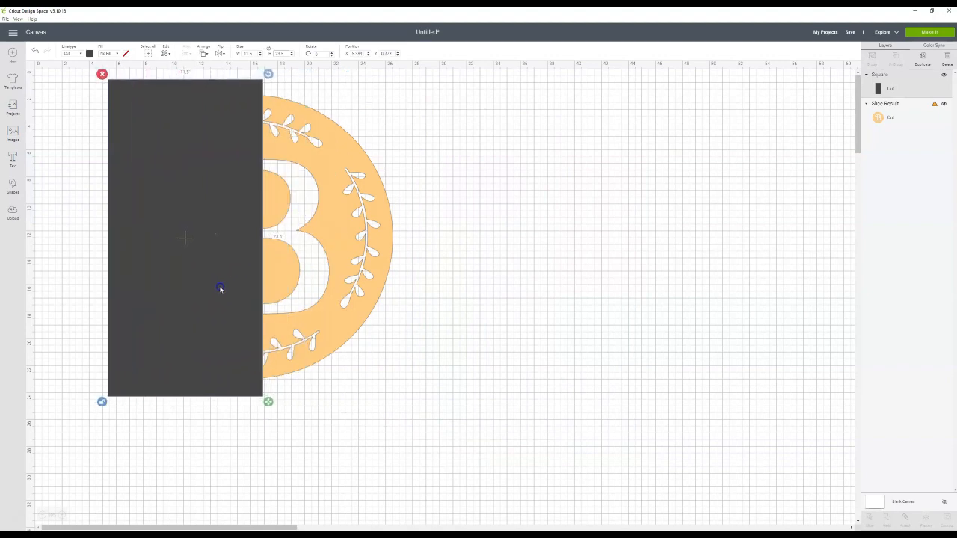
{"action": "right_click", "coordinate": [193, 188]}
{"action": "left_click", "coordinate": [223, 276]}
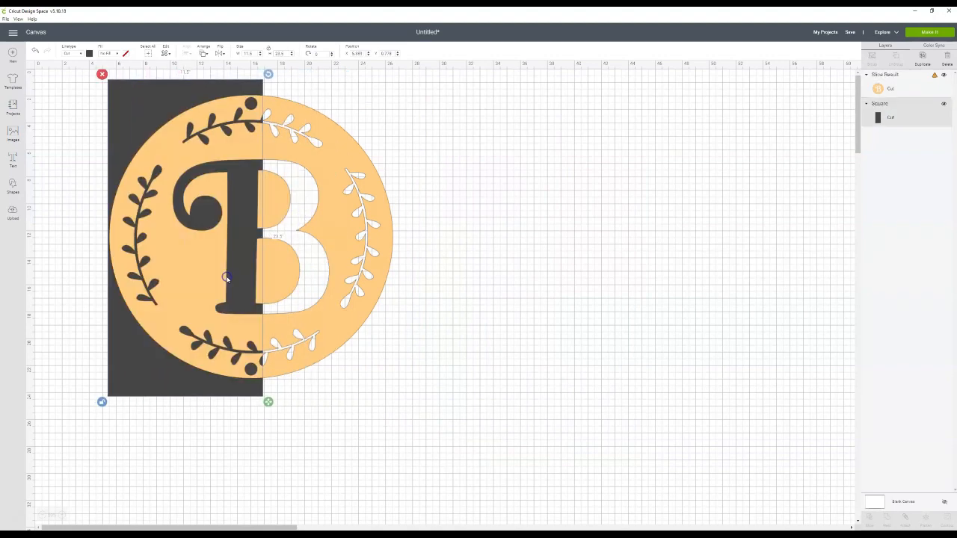
{"action": "left_click", "coordinate": [136, 374]}
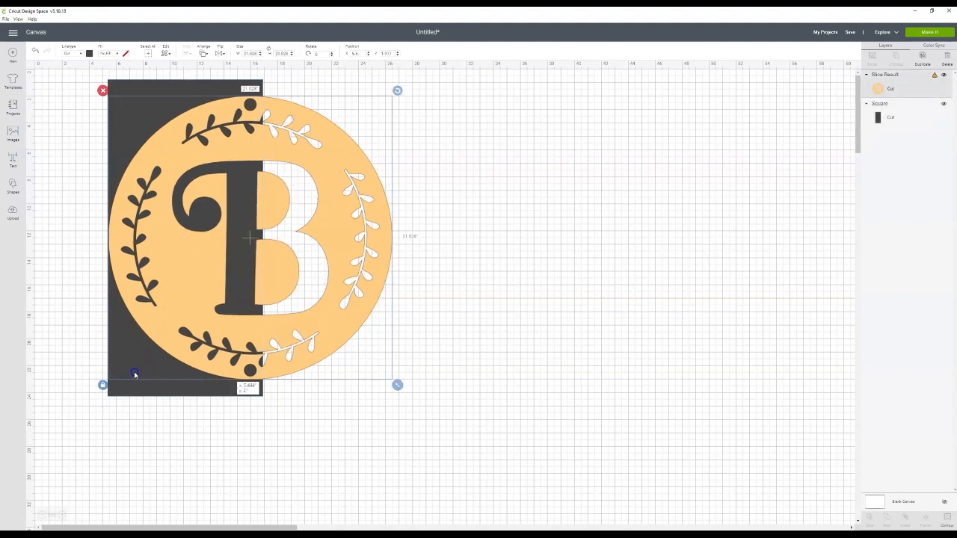
{"action": "left_click_drag", "start_coordinate": [137, 373], "coordinate": [139, 371]}
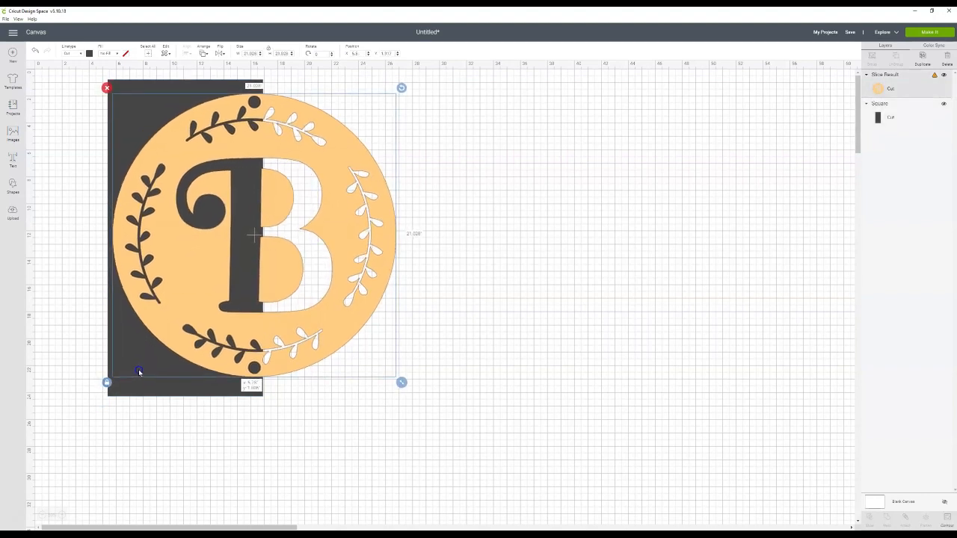
{"action": "left_click", "coordinate": [35, 51]}
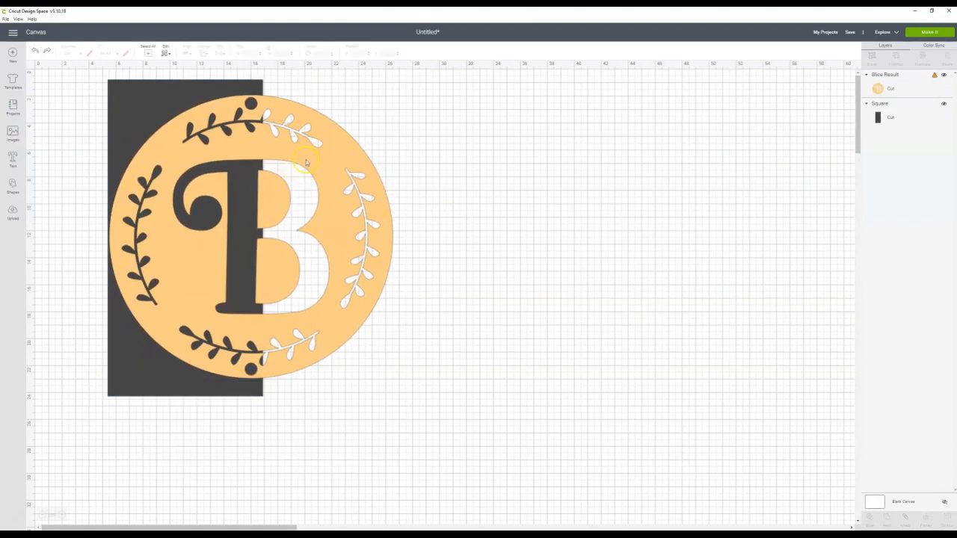
- Duplicate the orange stencil and place the copy in the empty canvas area to the right of the original
{"action": "left_click", "coordinate": [160, 98]}
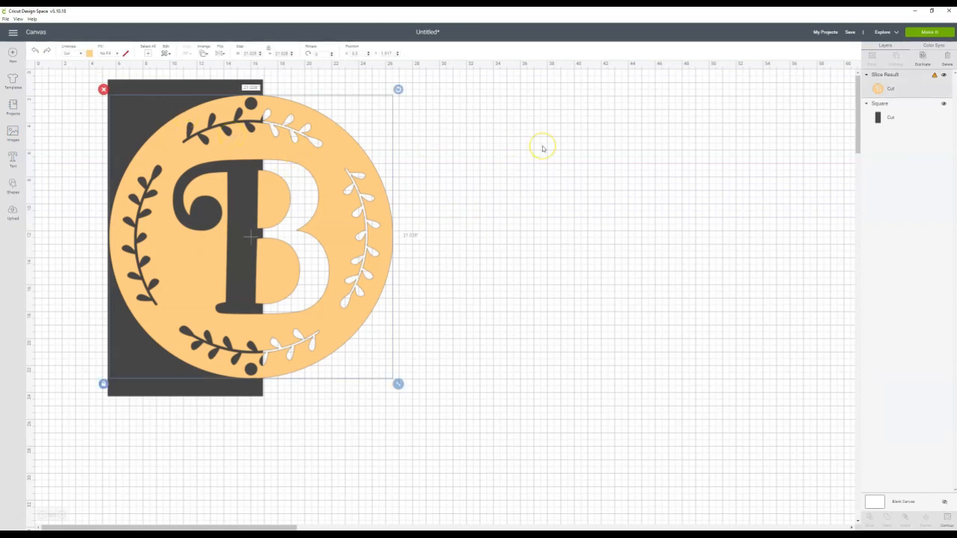
{"action": "key", "text": "ctrl+d"}
{"action": "left_click_drag", "start_coordinate": [346, 187], "coordinate": [772, 180]}
- Duplicate the dark rectangle and place the copy over the right half of the second orange stencil
{"action": "left_click", "coordinate": [161, 98]}
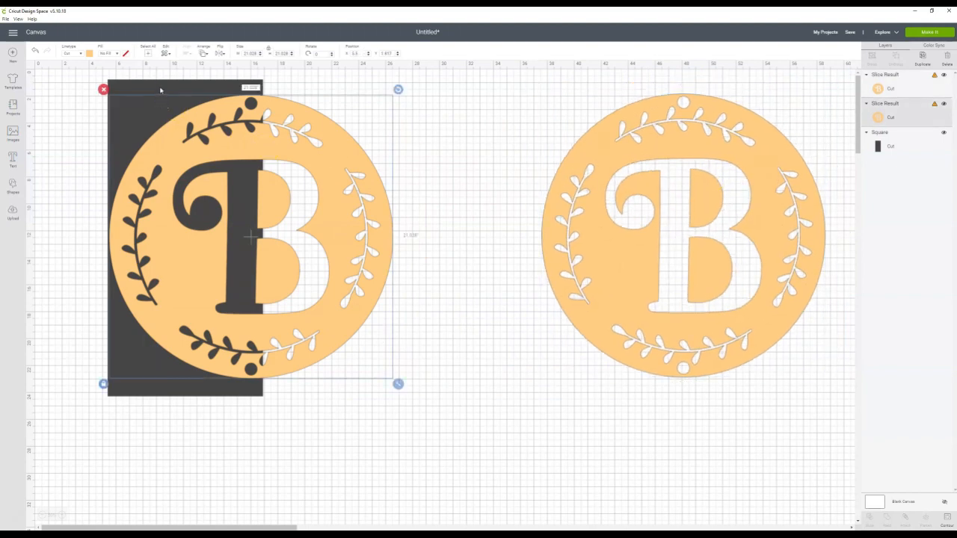
{"action": "left_click", "coordinate": [161, 88]}
{"action": "key", "text": "ctrl+d"}
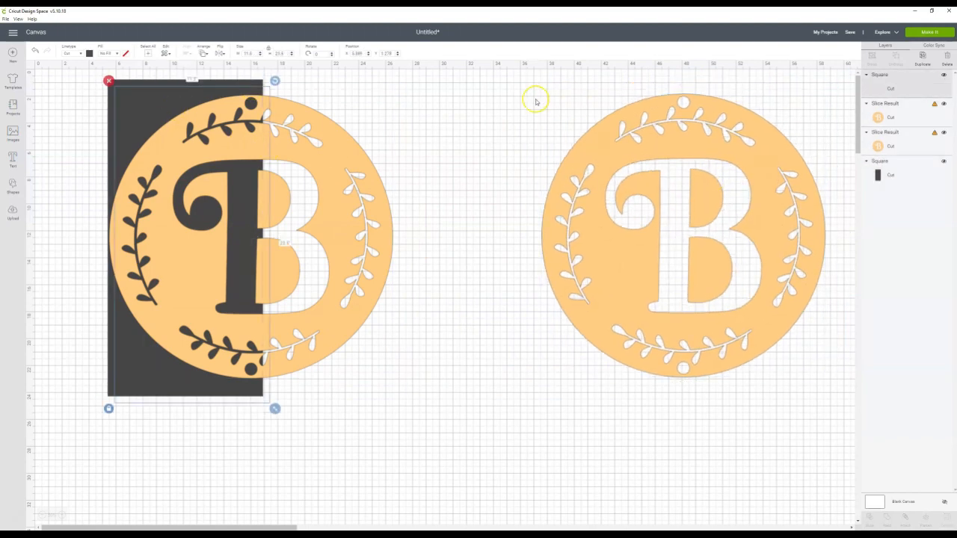
{"action": "left_click_drag", "start_coordinate": [237, 107], "coordinate": [783, 120]}
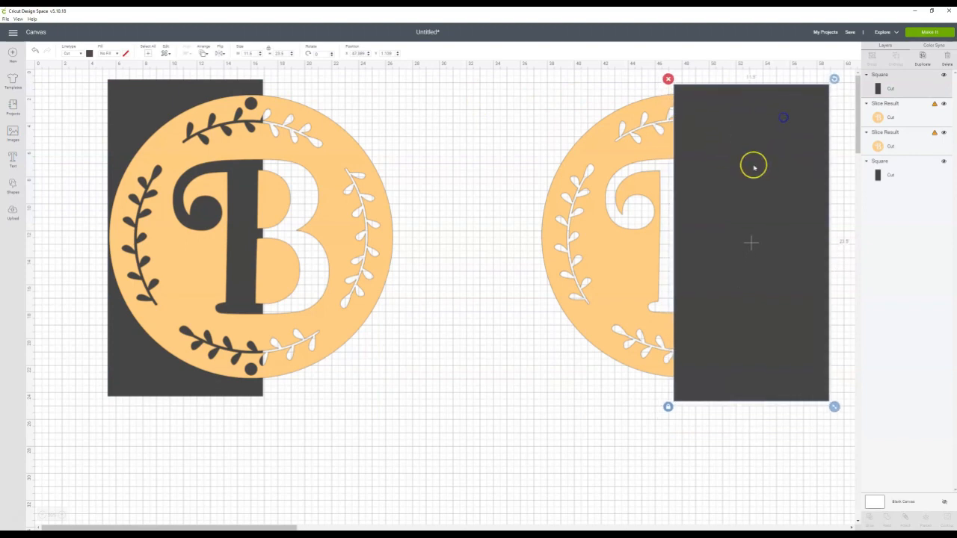
- Nudge the first stencil so the rectangle behind it covers both holes, and slice the two shapes
{"action": "left_click_drag", "start_coordinate": [185, 161], "coordinate": [187, 159]}
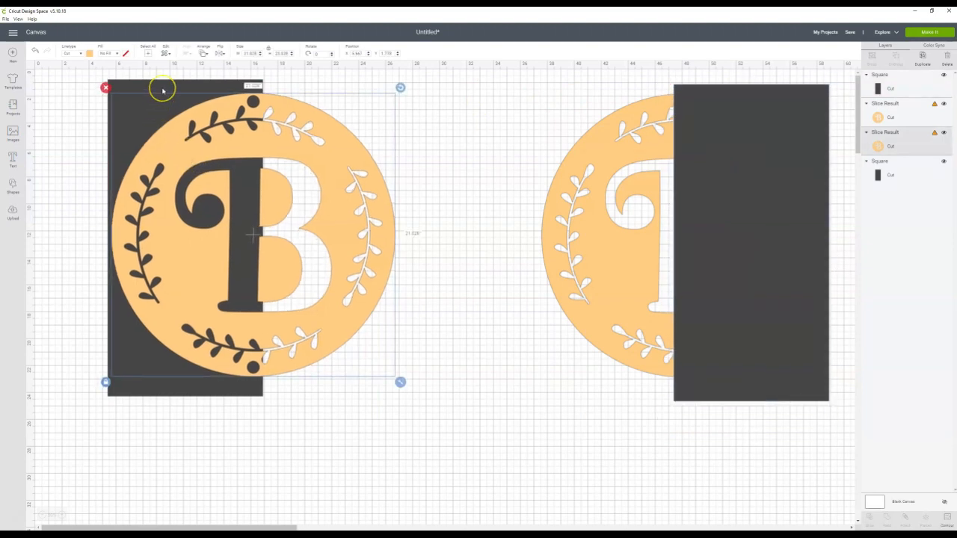
{"action": "left_click", "coordinate": [162, 91], "text": "shift"}
{"action": "right_click", "coordinate": [165, 95]}
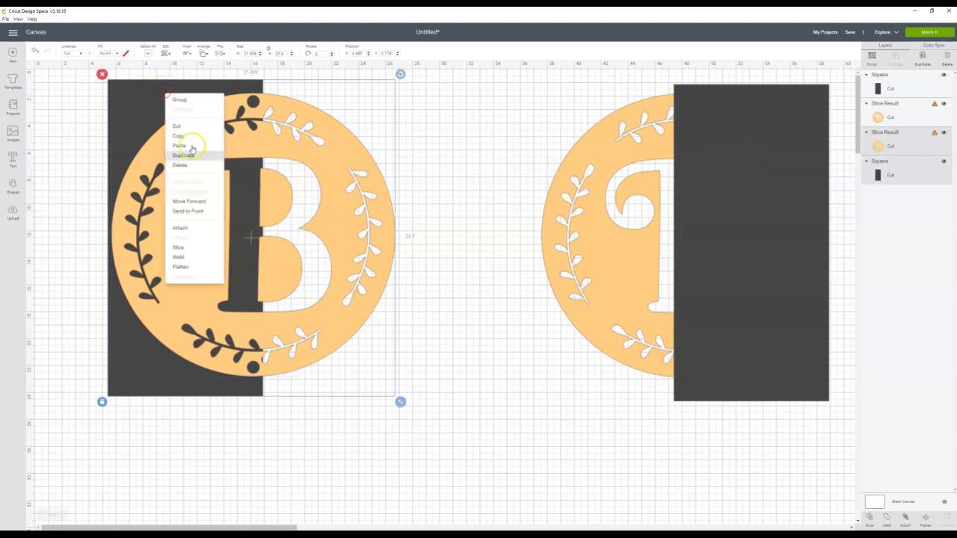
{"action": "left_click", "coordinate": [199, 246]}
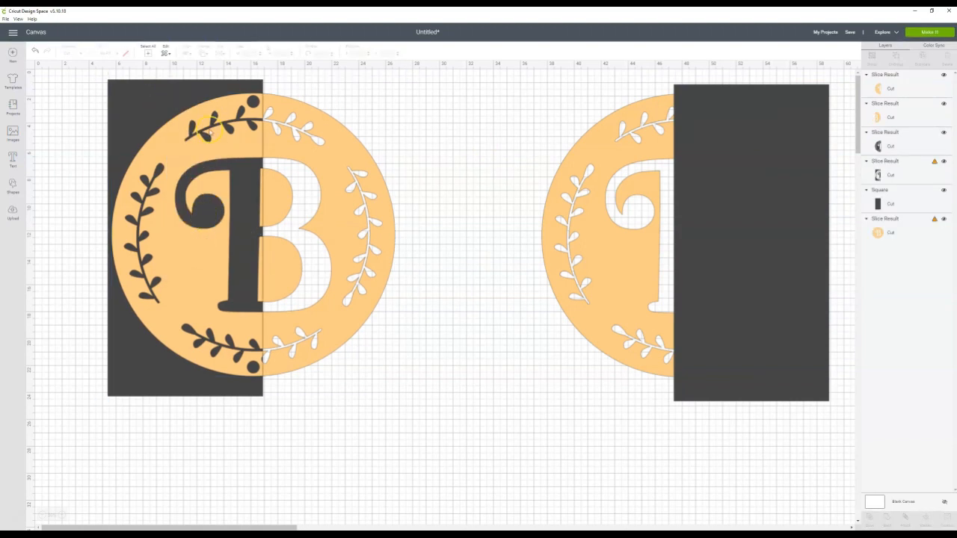
- Delete the sliced rectangle leftover and both orange pieces, and move the remaining dark left half to the canvas's upper-left corner
{"action": "left_click", "coordinate": [893, 177]}
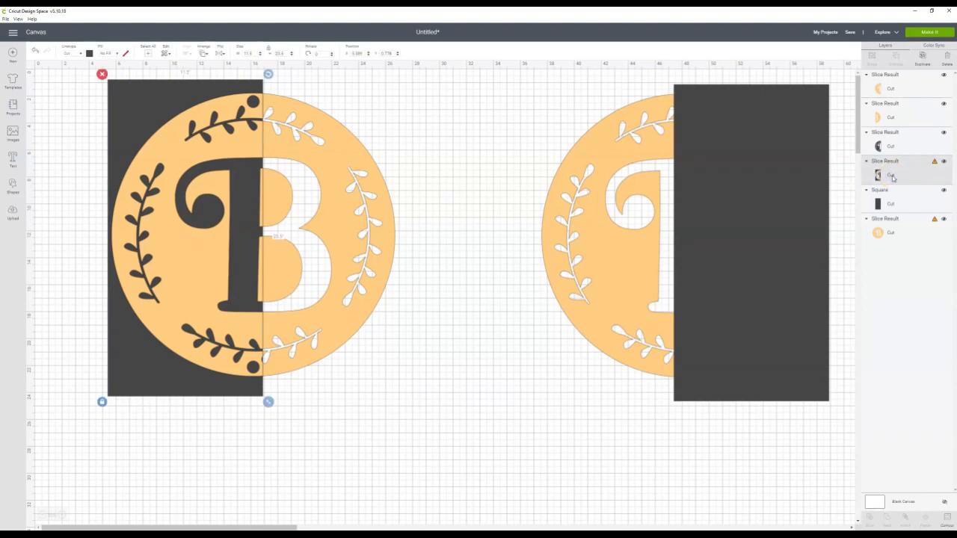
{"action": "key", "text": "Delete"}
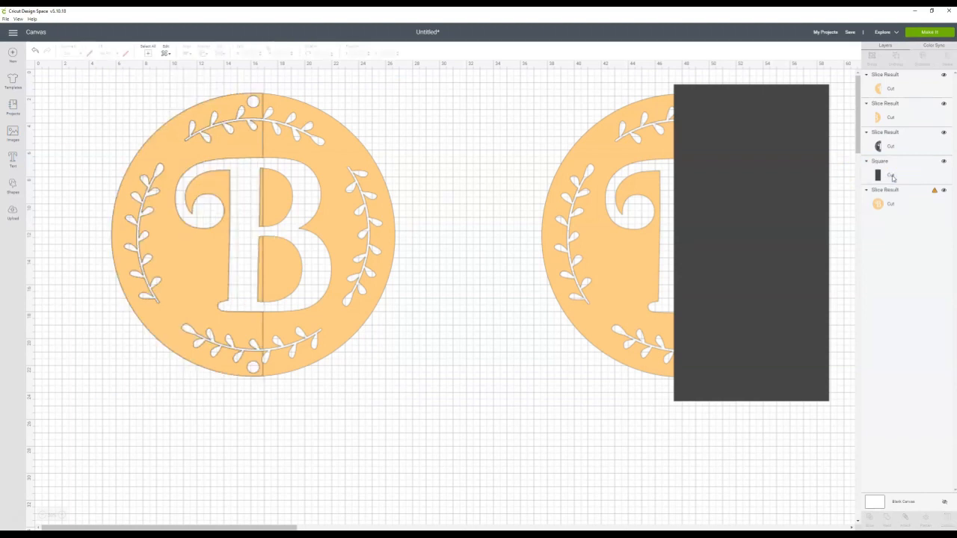
{"action": "left_click", "coordinate": [889, 90]}
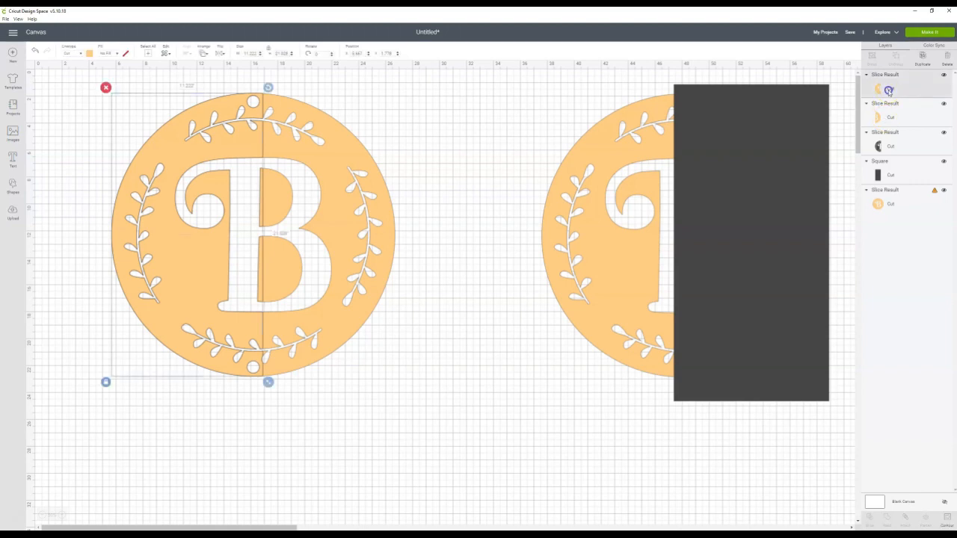
{"action": "left_click", "coordinate": [343, 164]}
{"action": "key", "text": "Delete"}
{"action": "left_click_drag", "start_coordinate": [224, 151], "coordinate": [363, 192]}
{"action": "key", "text": "Delete"}
{"action": "left_click_drag", "start_coordinate": [233, 155], "coordinate": [172, 139]}
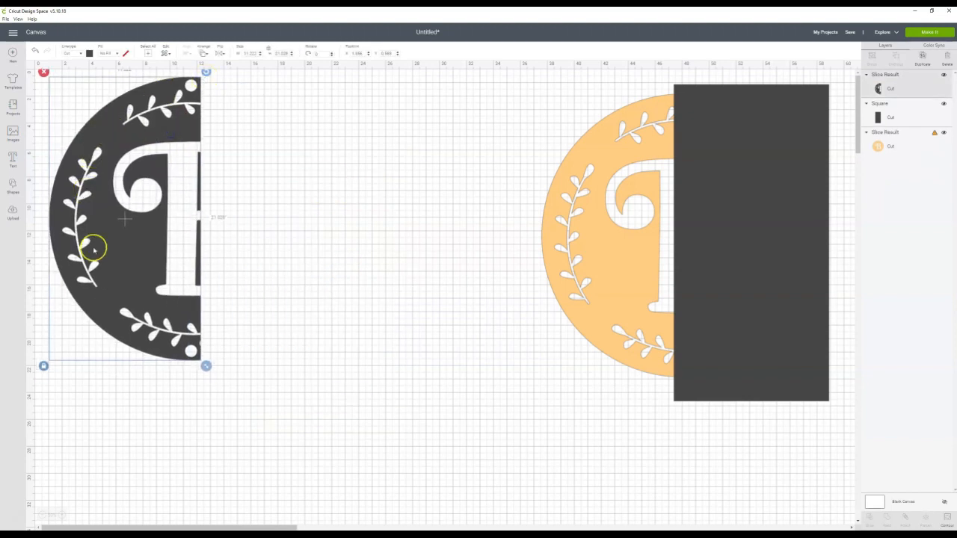
- Move the orange stencil closer to the dark half, send the rectangle to the back, and align it under the stencil's right half
{"action": "left_click_drag", "start_coordinate": [655, 212], "coordinate": [366, 233]}
{"action": "left_click_drag", "start_coordinate": [718, 231], "coordinate": [578, 237]}
{"action": "right_click", "coordinate": [566, 194]}
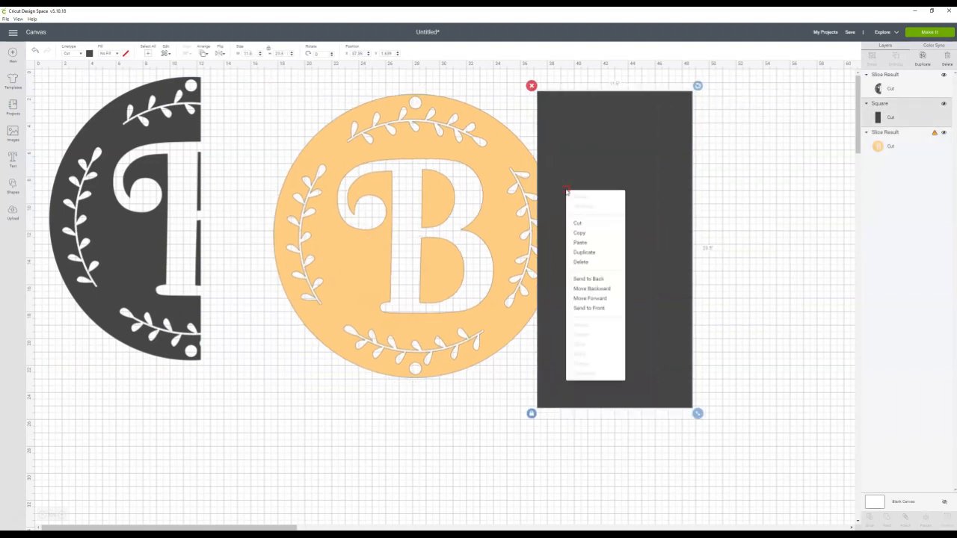
{"action": "left_click", "coordinate": [586, 278]}
{"action": "left_click", "coordinate": [639, 186]}
{"action": "left_click_drag", "start_coordinate": [640, 186], "coordinate": [500, 156]}
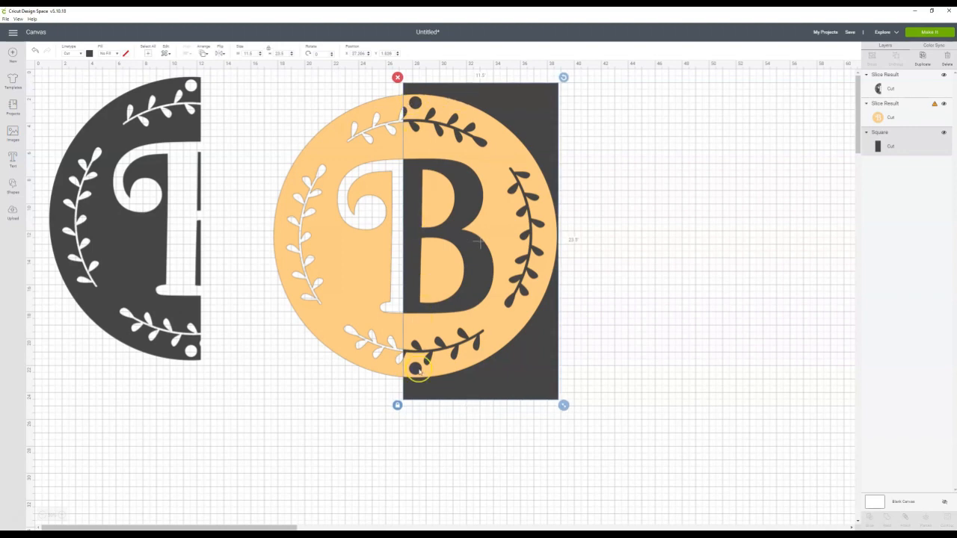
- Nudge the orange stencil slightly left so both holes lie fully over the rectangle, and slice the two shapes
{"action": "left_click_drag", "start_coordinate": [534, 372], "coordinate": [533, 372]}
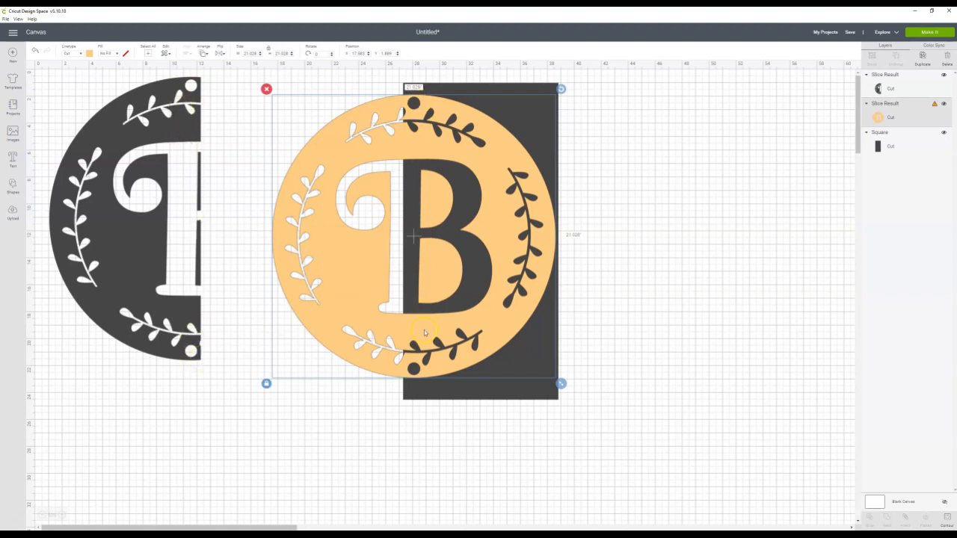
{"action": "left_click_drag", "start_coordinate": [392, 367], "coordinate": [390, 368]}
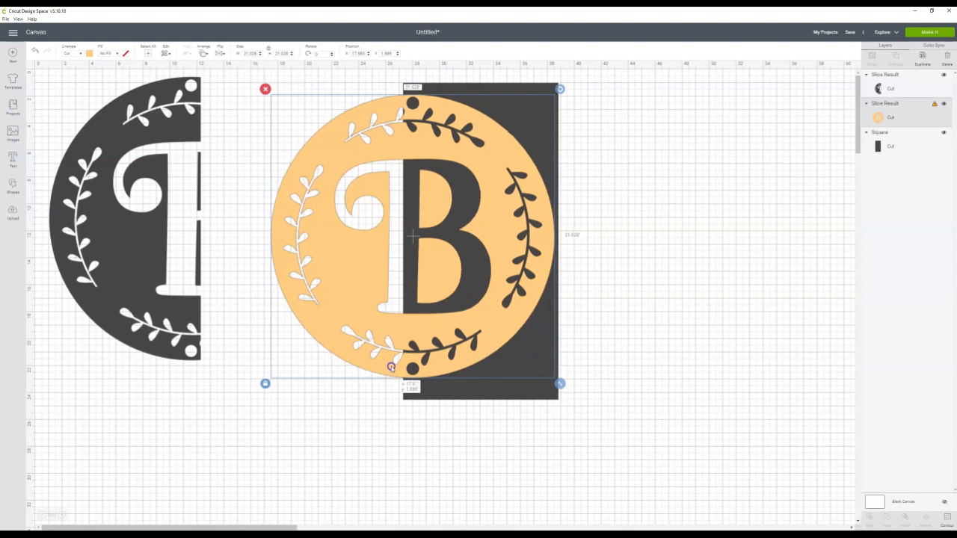
{"action": "left_click", "coordinate": [501, 91], "text": "shift"}
{"action": "right_click", "coordinate": [503, 95]}
{"action": "left_click", "coordinate": [516, 238]}
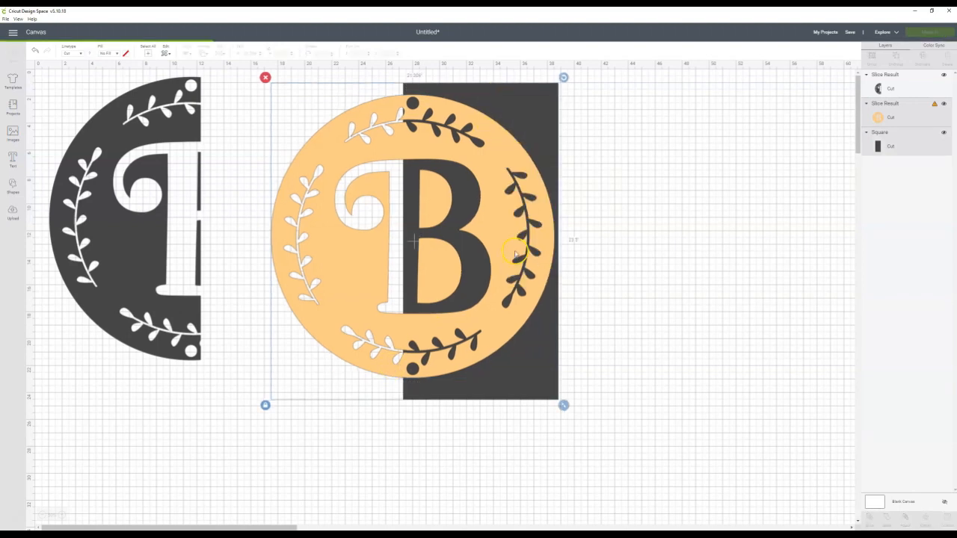
- Delete both orange pieces and the rectangle leftover, and place the dark right half beside the left half
{"action": "left_click", "coordinate": [352, 277]}
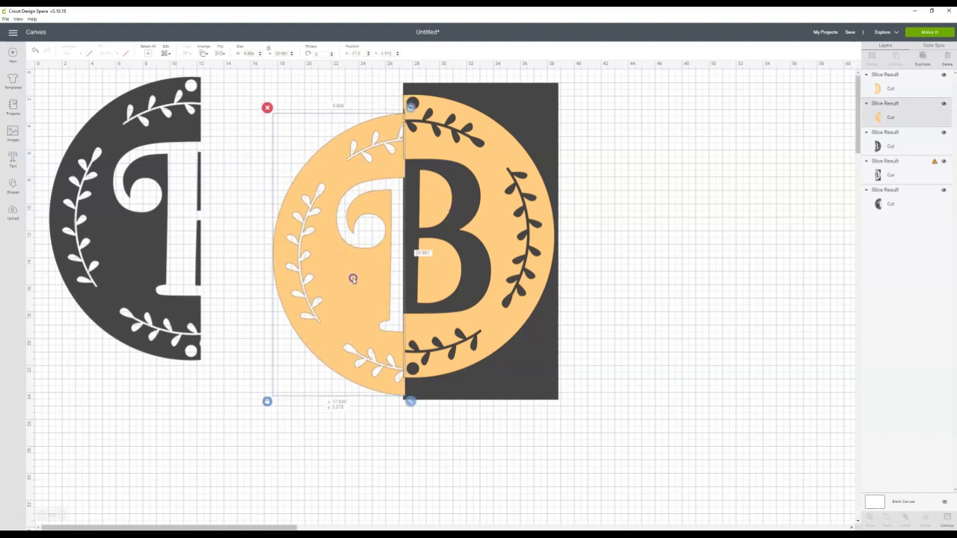
{"action": "key", "text": "Delete"}
{"action": "left_click_drag", "start_coordinate": [472, 153], "coordinate": [389, 187]}
{"action": "key", "text": "Delete"}
{"action": "left_click", "coordinate": [526, 114]}
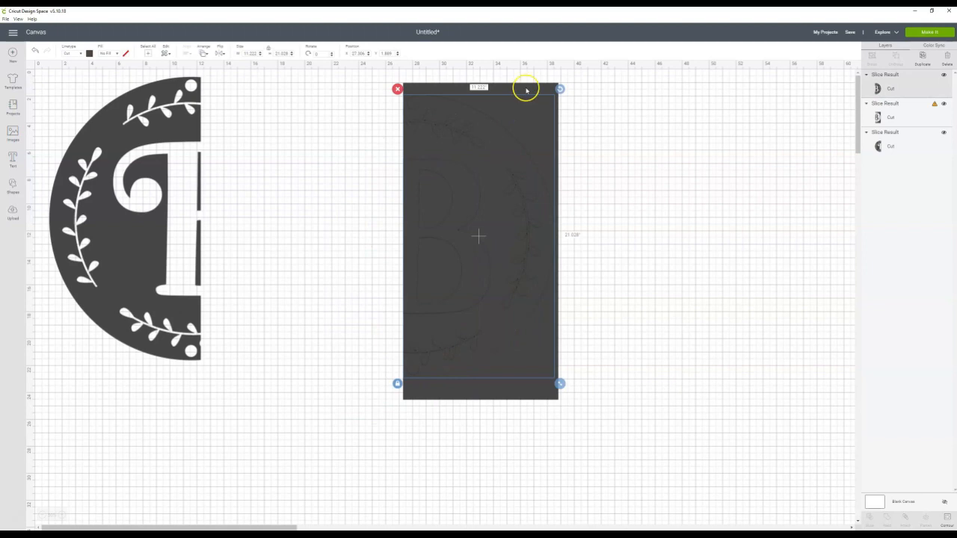
{"action": "key", "text": "Delete"}
{"action": "left_click_drag", "start_coordinate": [491, 200], "coordinate": [329, 181]}
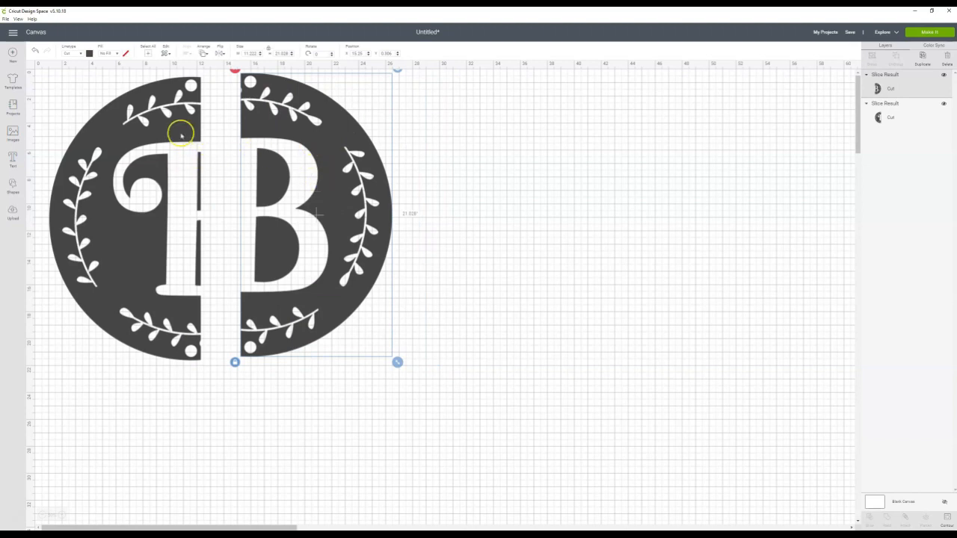
- Preview both stencil halves on the cutting mats and accept the use of a larger mat
{"action": "left_click", "coordinate": [926, 33]}
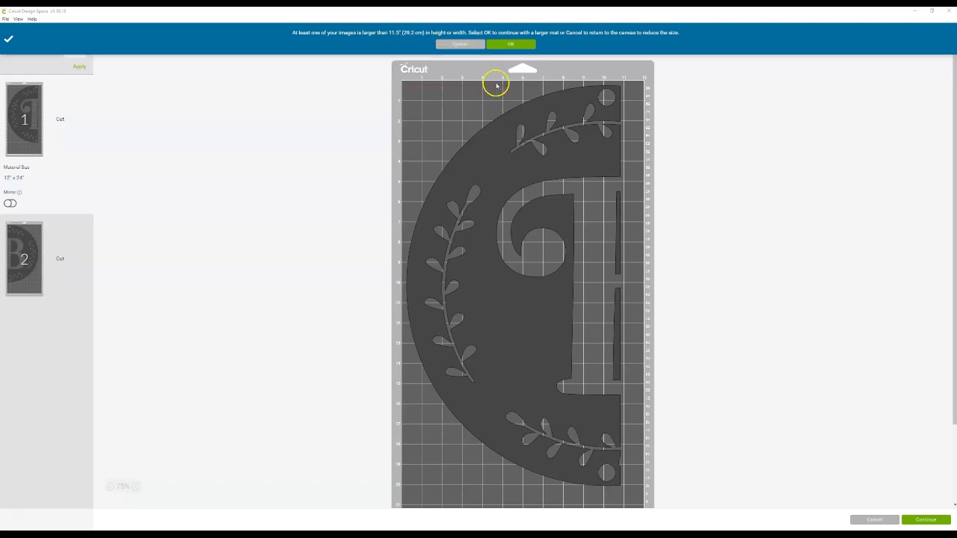
{"action": "scroll", "coordinate": [543, 325], "scroll_direction": "down", "scroll_amount": 3}
{"action": "scroll", "coordinate": [543, 321], "scroll_direction": "up", "scroll_amount": 3}
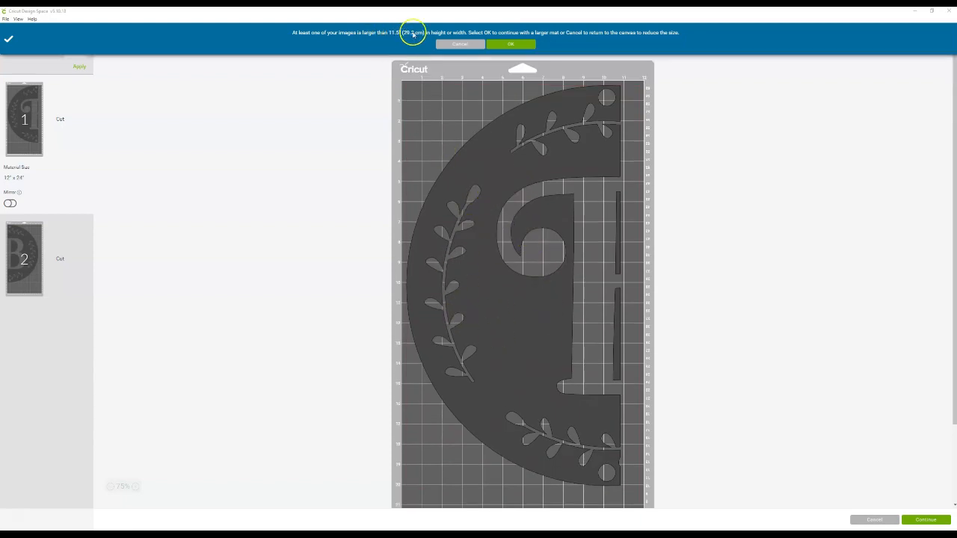
{"action": "left_click", "coordinate": [525, 47]}
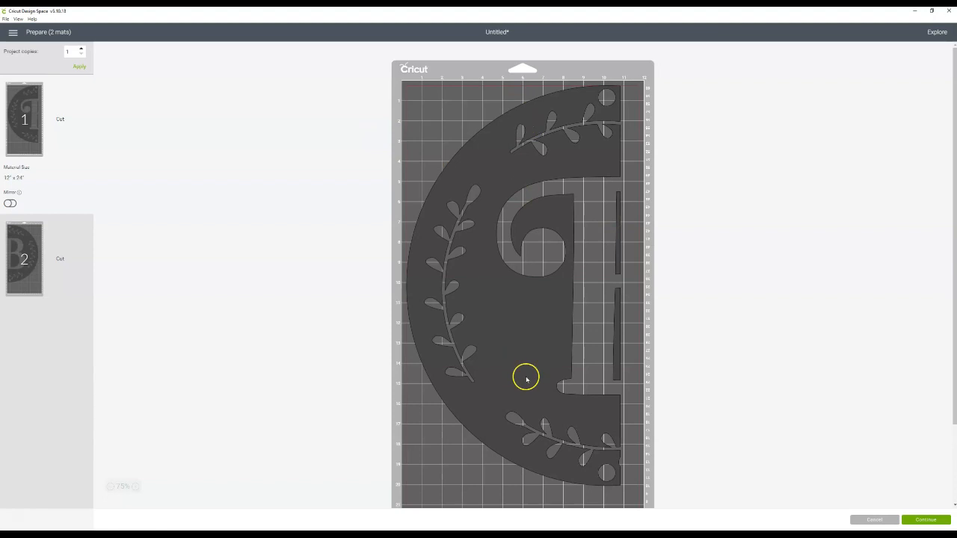
{"action": "left_click_drag", "start_coordinate": [517, 370], "coordinate": [530, 347]}
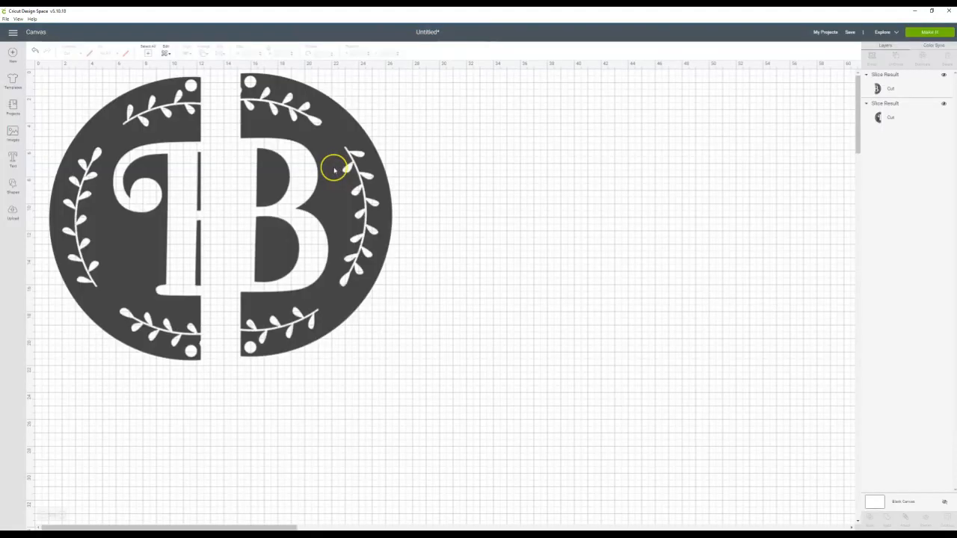
- Slide the right half over the left half's edge until the holes, letter B and wreath line up, and deselect it
{"action": "left_click", "coordinate": [336, 169]}
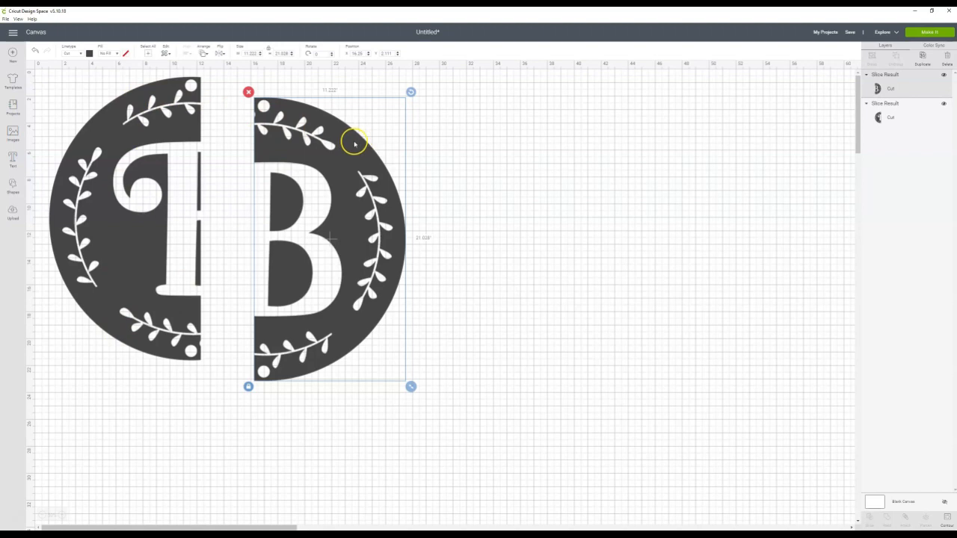
{"action": "left_click_drag", "start_coordinate": [356, 144], "coordinate": [351, 125]}
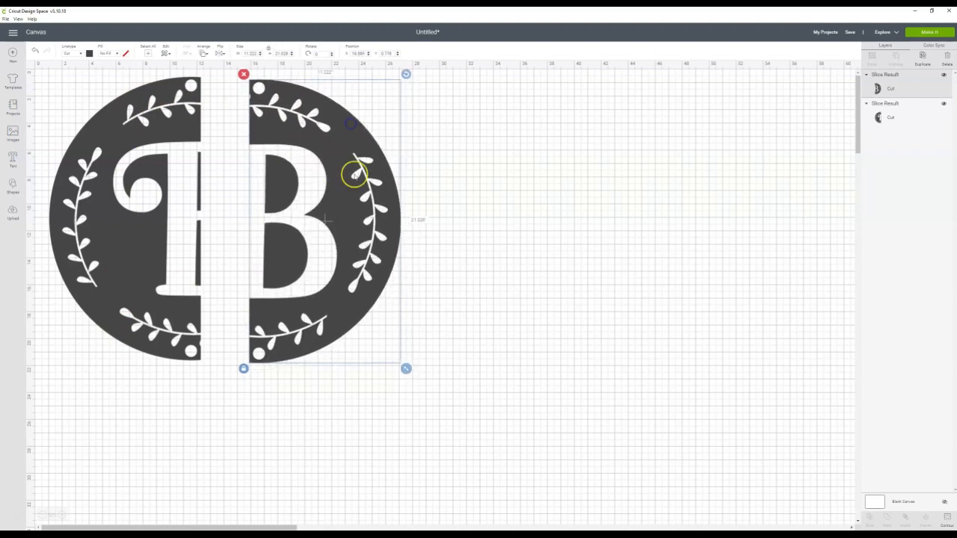
{"action": "left_click_drag", "start_coordinate": [334, 205], "coordinate": [270, 202]}
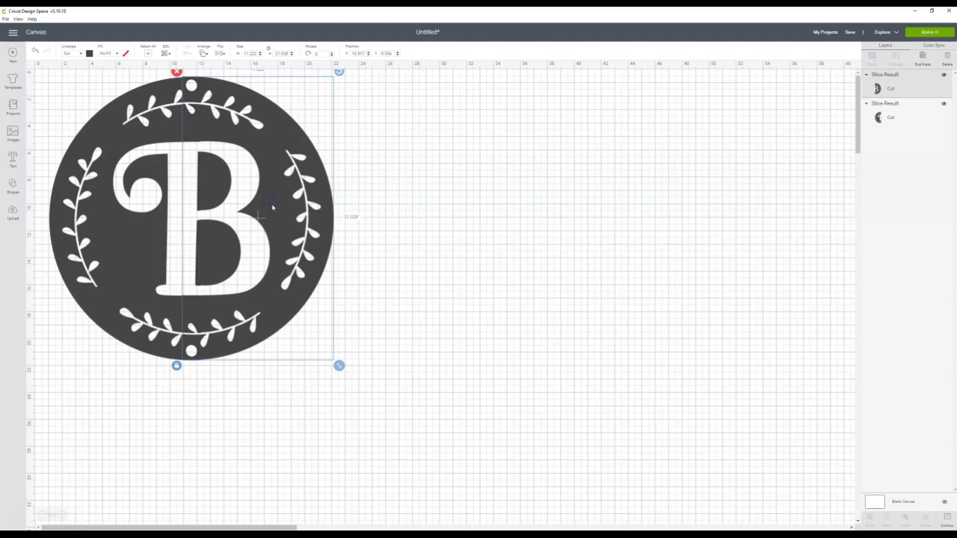
{"action": "left_click_drag", "start_coordinate": [273, 202], "coordinate": [273, 202]}
{"action": "left_click", "coordinate": [454, 204]}
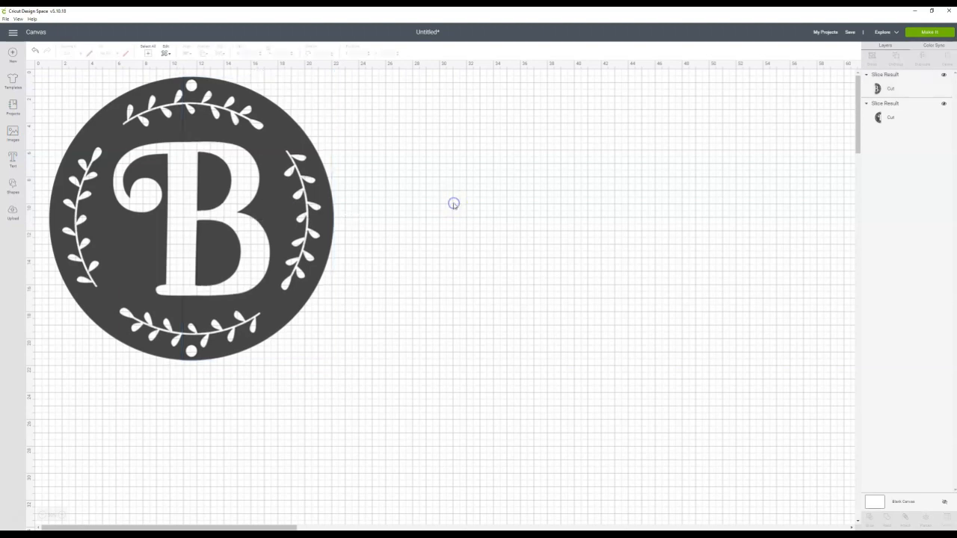